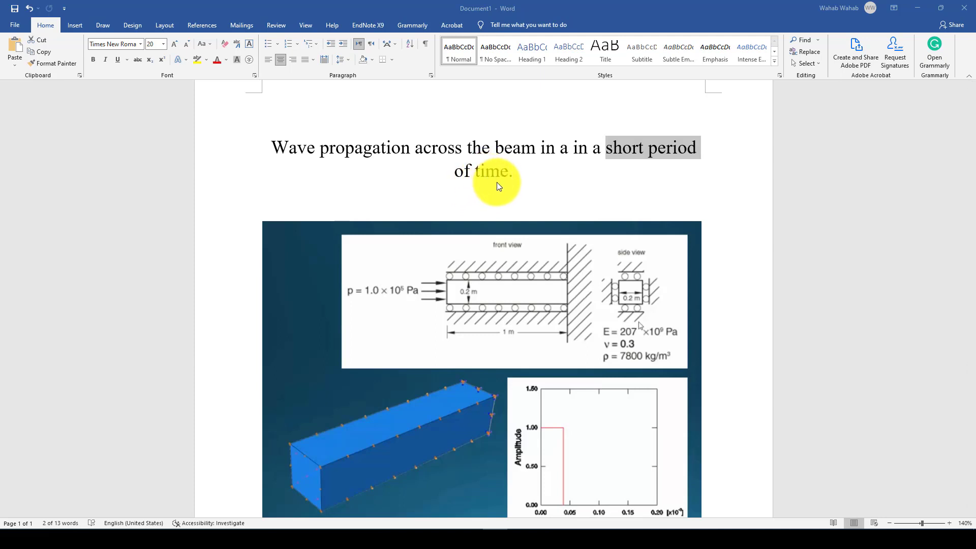
Step: Review the beam problem's geometry, supports, material data and load amplitude curve in the document
left_click(493, 181)
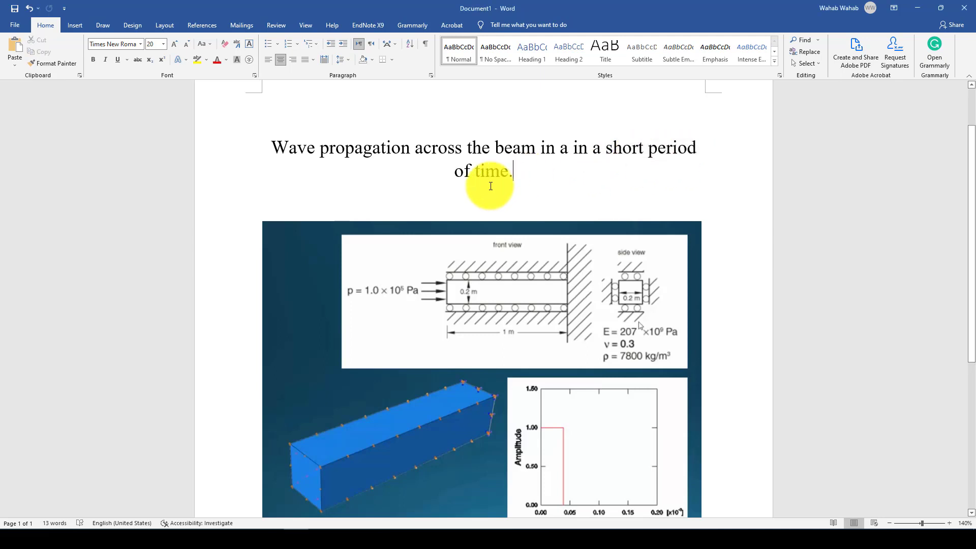
scroll(453, 179, "down", 2)
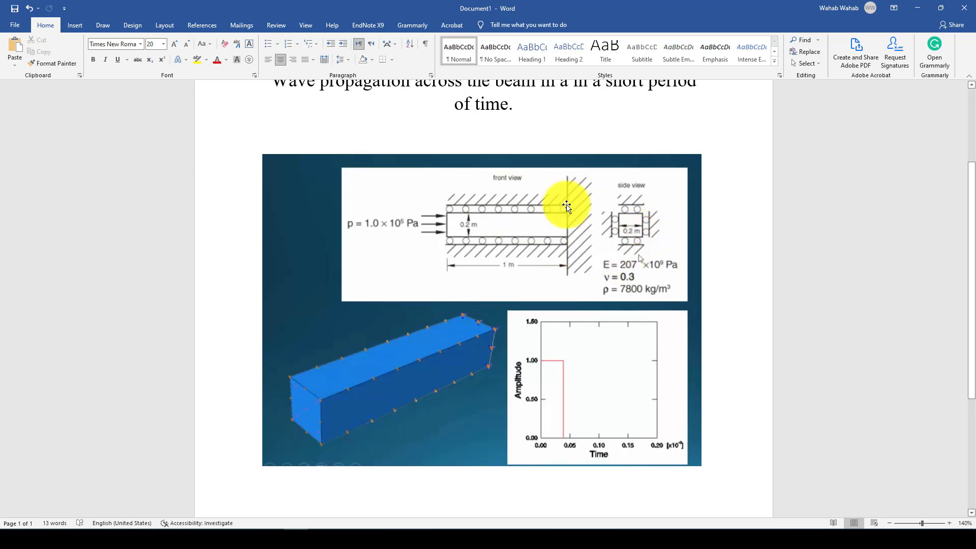
scroll(559, 232, "down", 2)
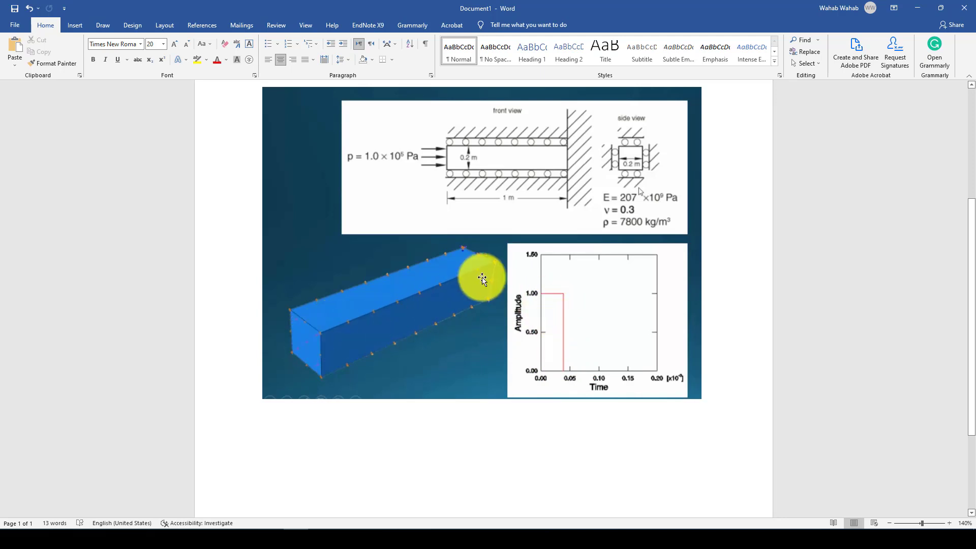
Step: Switch to Abaqus/CAE and, in a new model database, create a 3D deformable solid extrusion part named Beam with approximate size 1
left_click(445, 521)
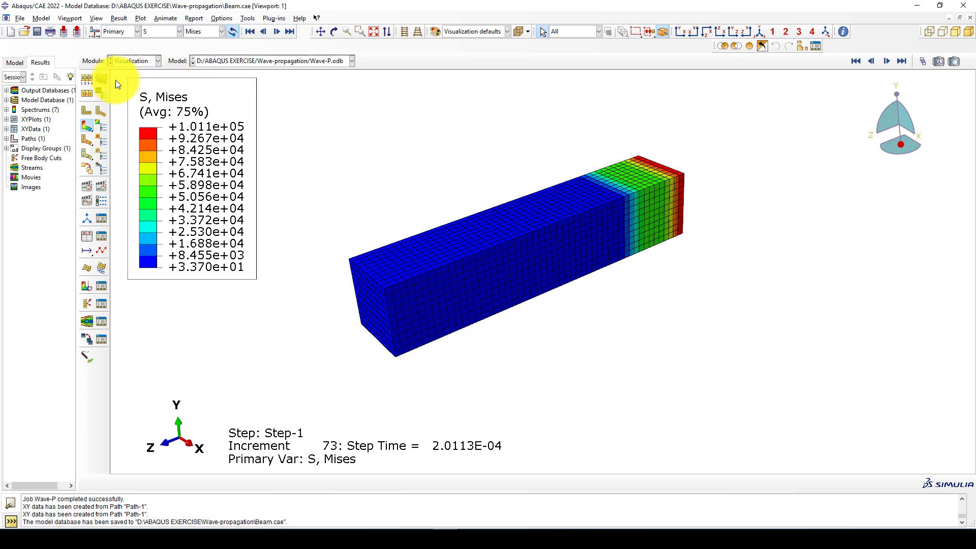
left_click(12, 29)
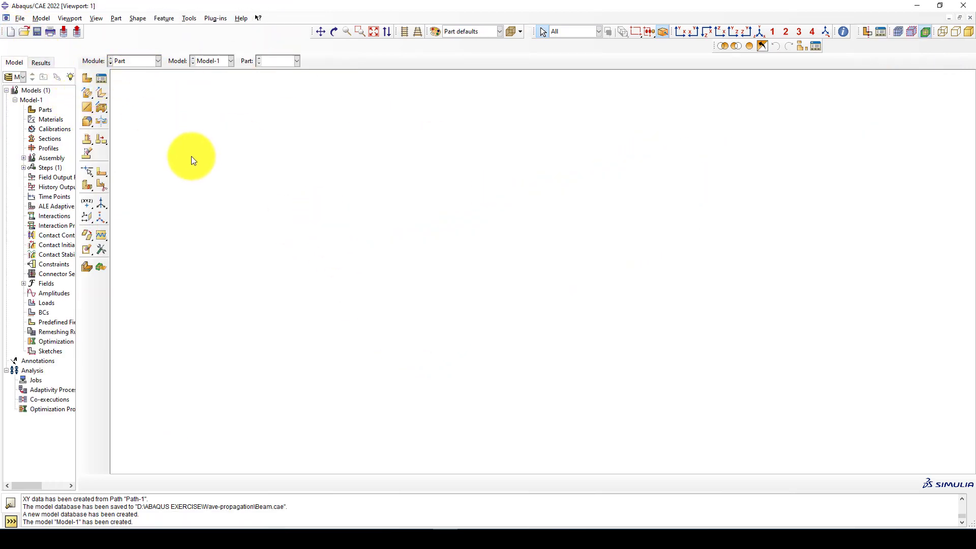
left_click(88, 78)
type("Beam")
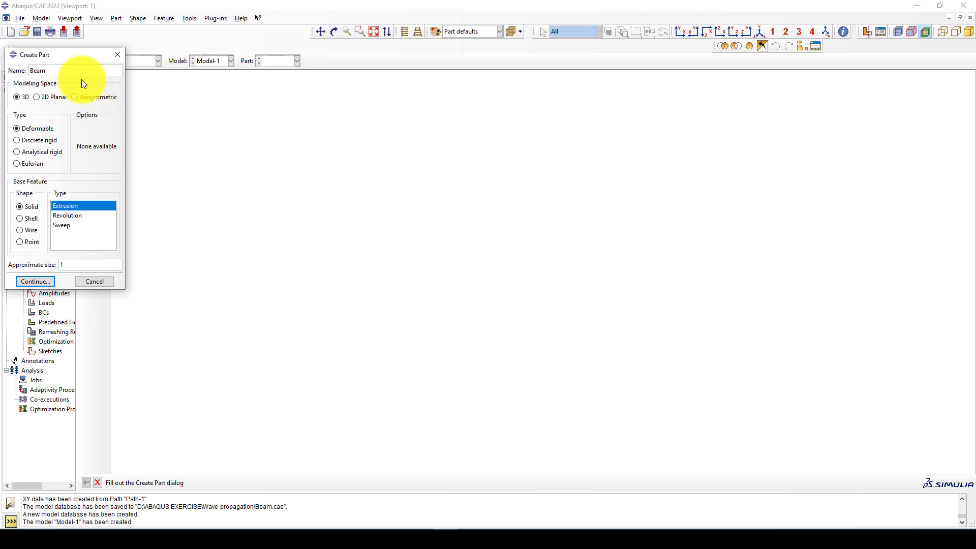
left_click(39, 281)
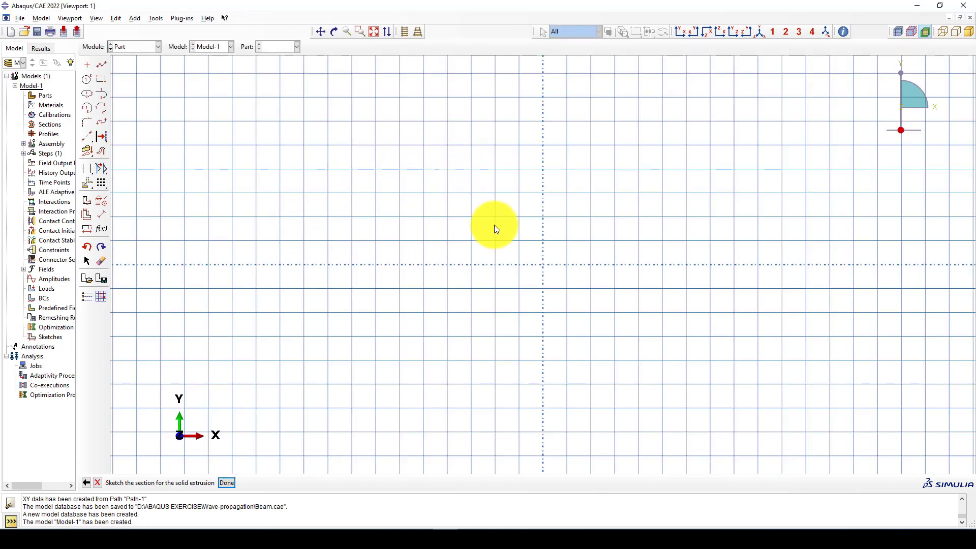
Step: Sketch a square section about 0.08 by 0.08 with its first corner at the origin
left_click(101, 79)
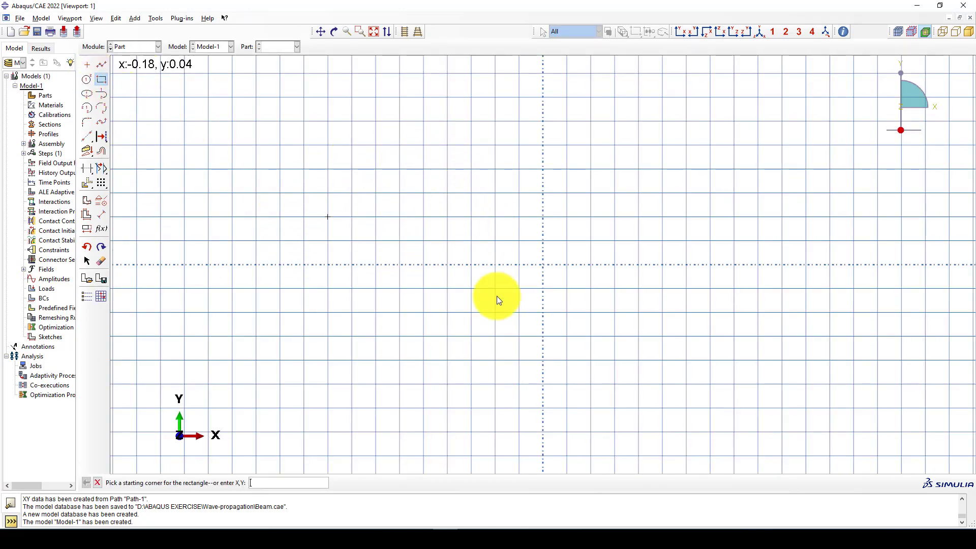
left_click(544, 266)
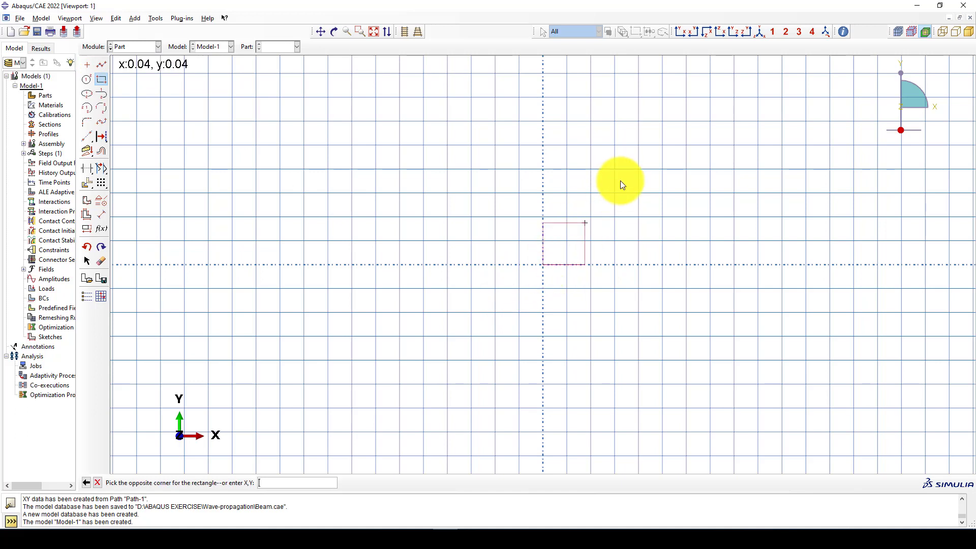
left_click(639, 169)
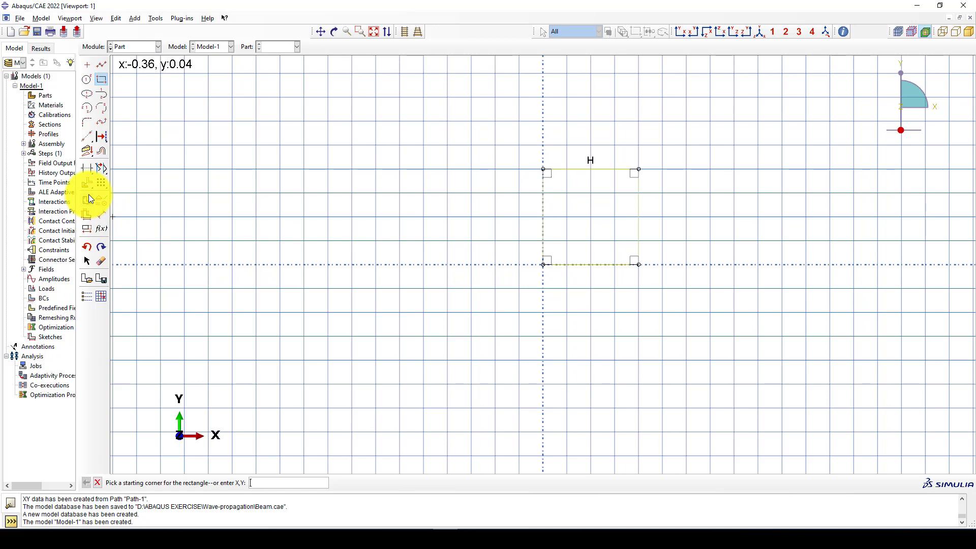
Step: Dimension the bottom and left edges of the sketched square to 0.2 each
left_click(102, 214)
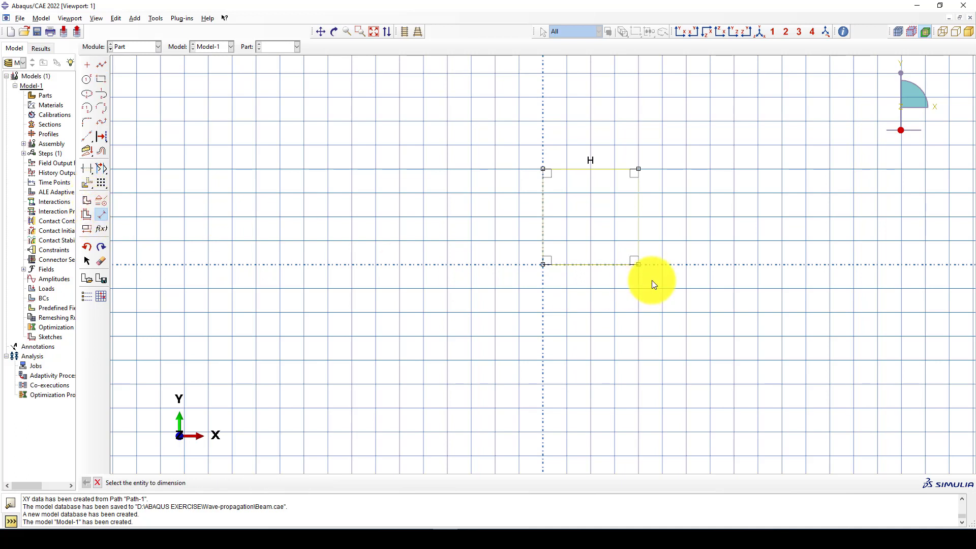
left_click(609, 264)
left_click(608, 293)
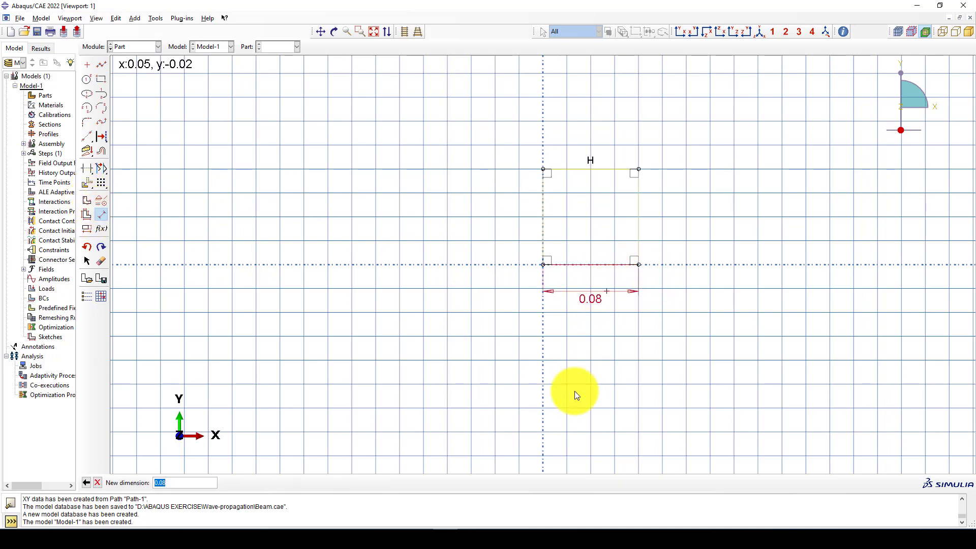
type("0.2")
key("Return")
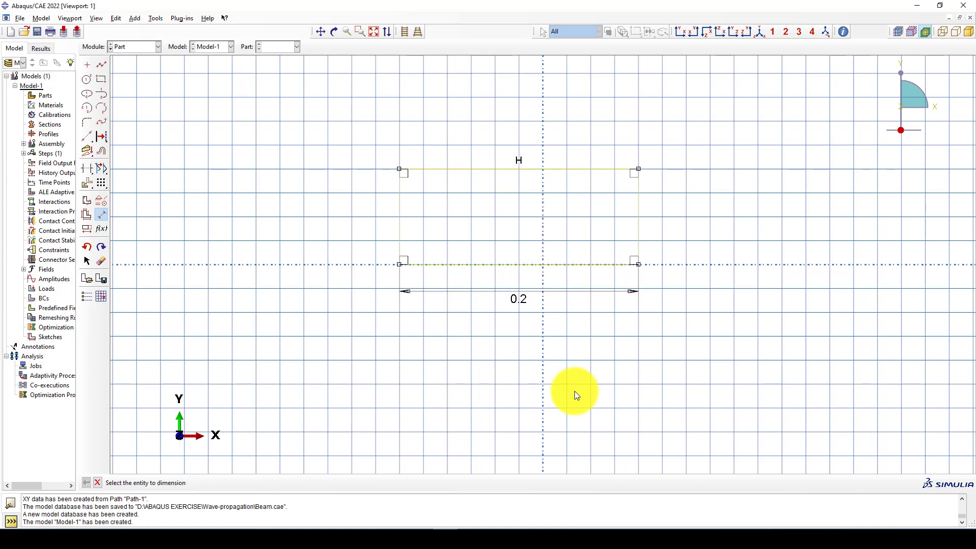
left_click(402, 227)
left_click(353, 224)
type("0.2")
key("Return")
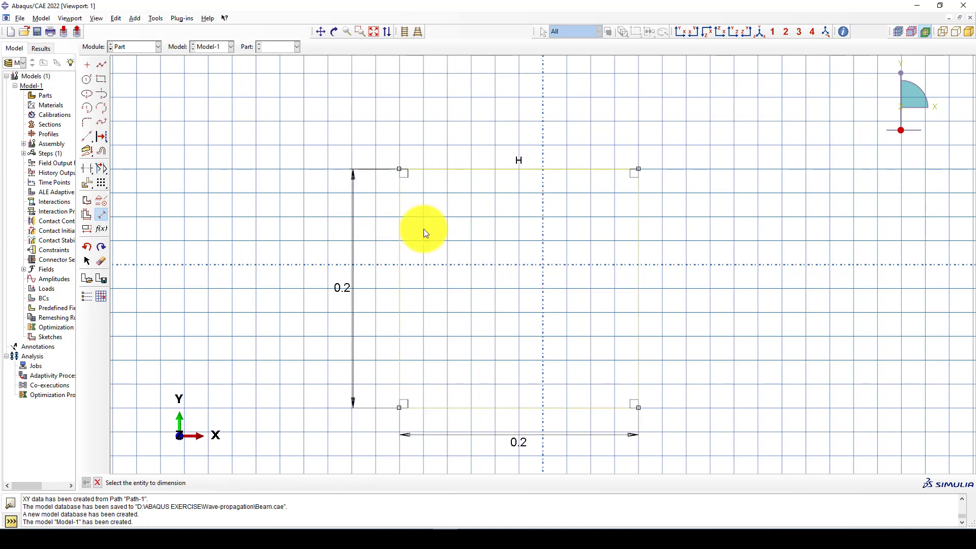
key("Escape")
Step: Finish the section sketch and extrude it to a depth of 1
middle_click(442, 232)
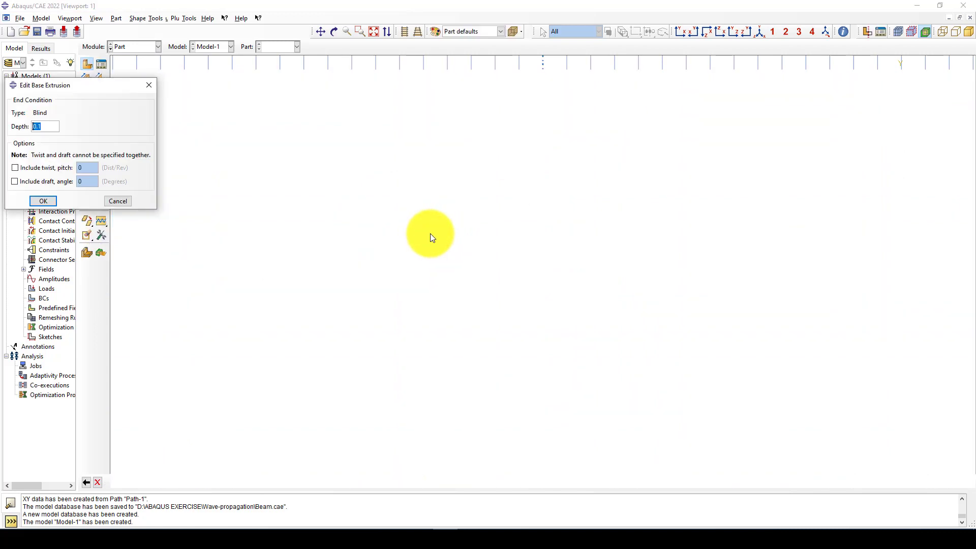
type("1")
key("Return")
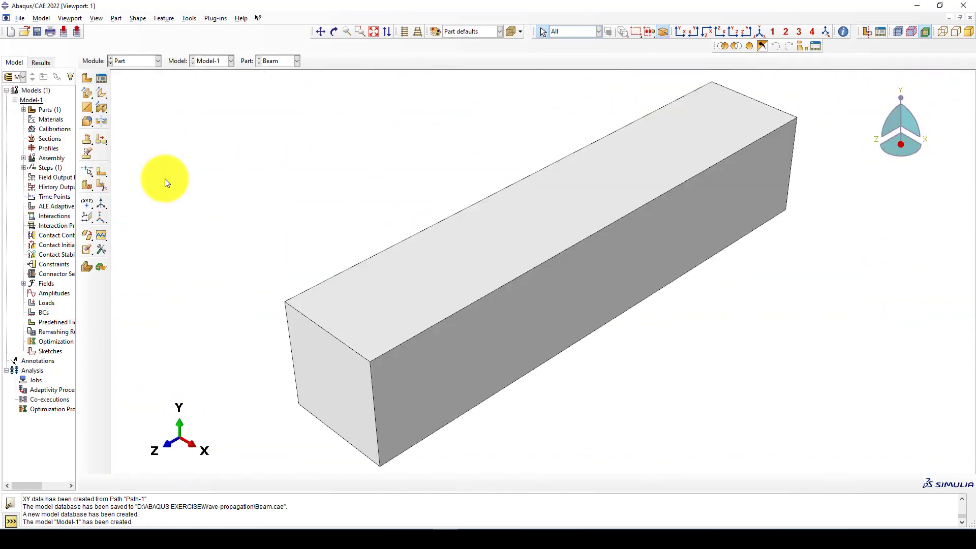
Step: In the Property module, create a material named Steel with a uniform mass density of 7800
scroll(456, 209, "down", 3)
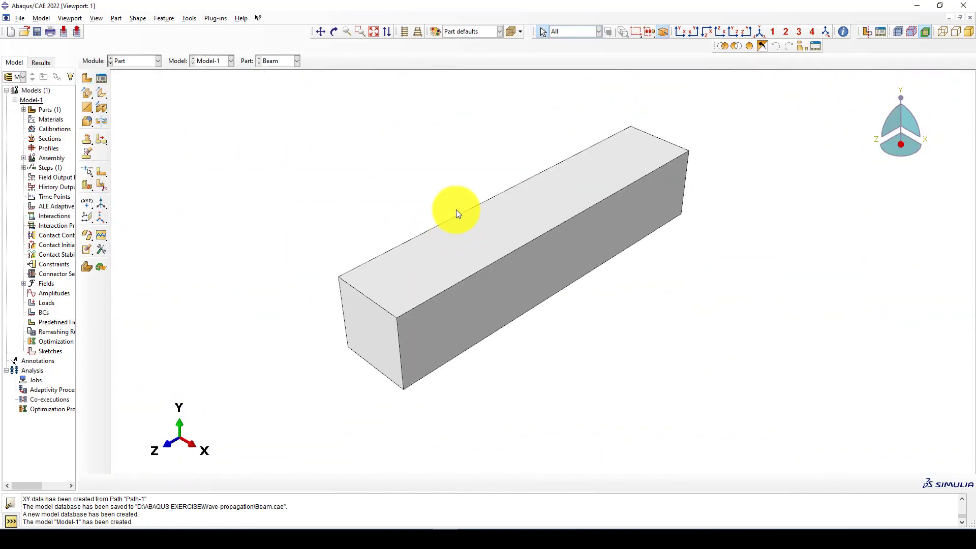
left_click(133, 62)
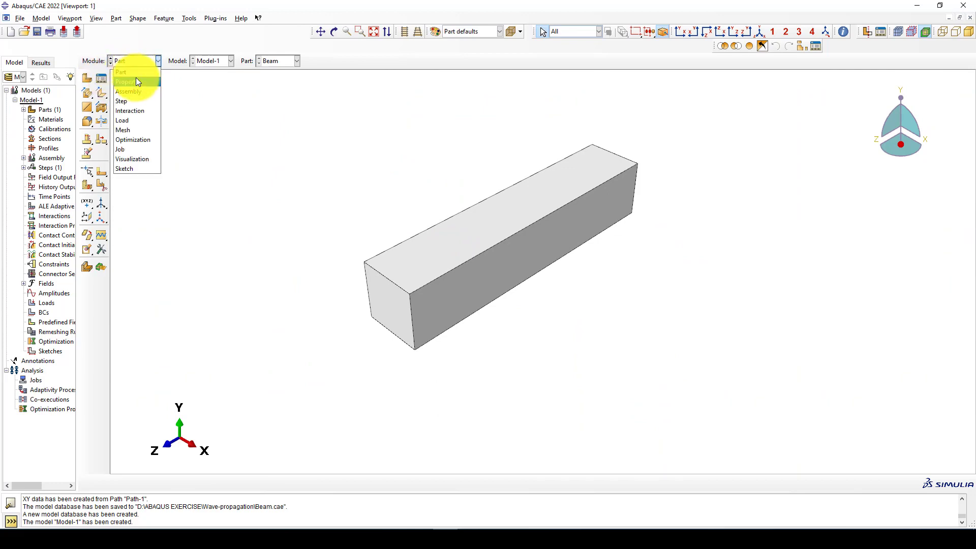
left_click(136, 81)
left_click(87, 78)
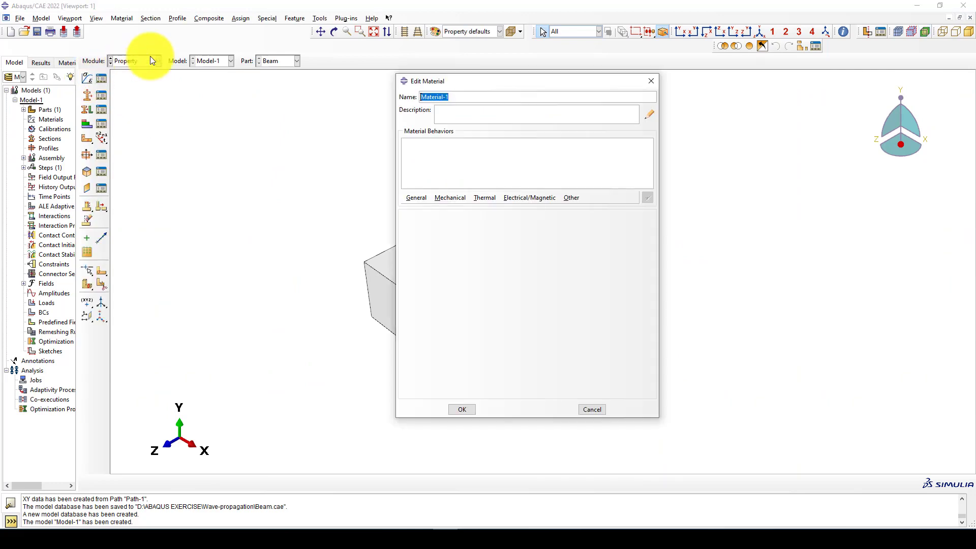
left_click_drag(521, 79, 439, 83)
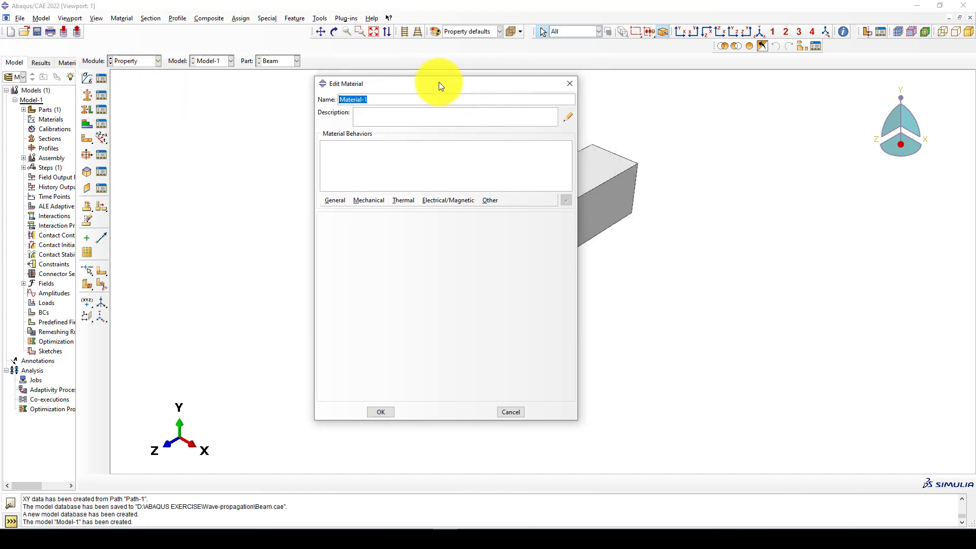
type("Steel")
left_click(336, 200)
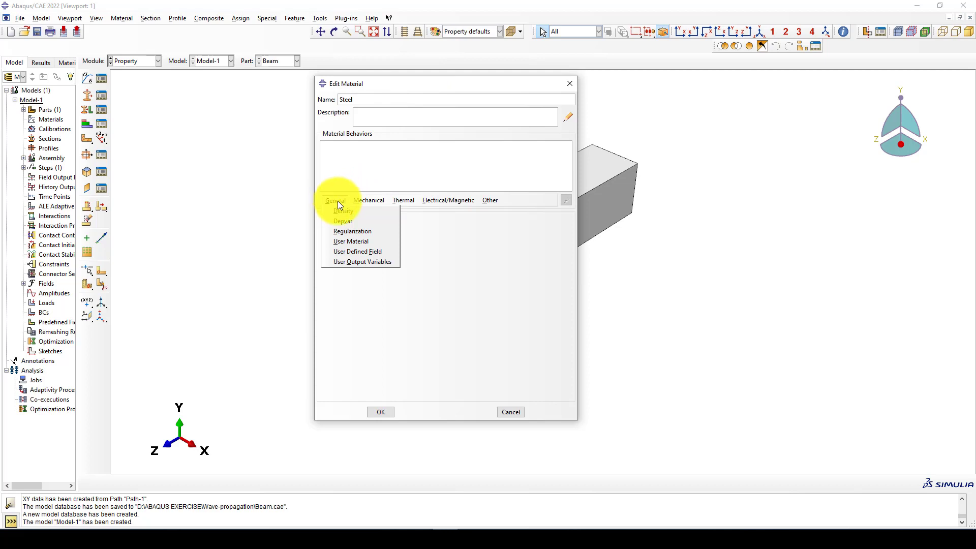
left_click(344, 210)
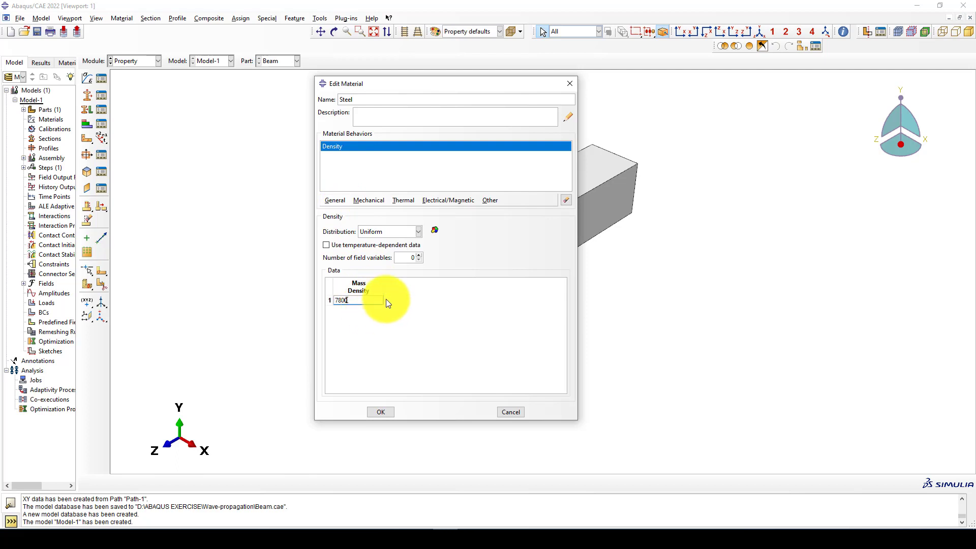
Step: Add isotropic elasticity to Steel with Young's modulus 207e9 and Poisson's ratio 0.3, and save the material
left_click(359, 202)
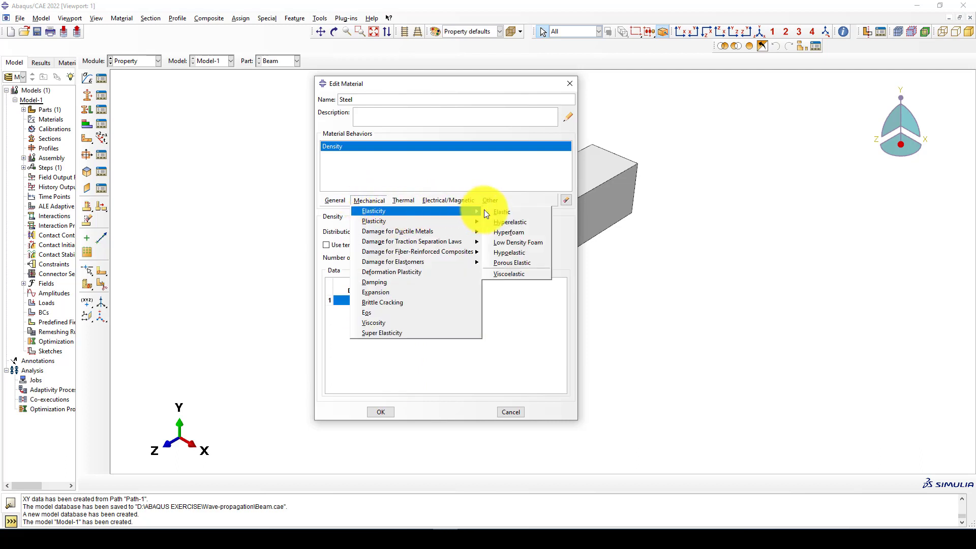
left_click(478, 231)
left_click(371, 338)
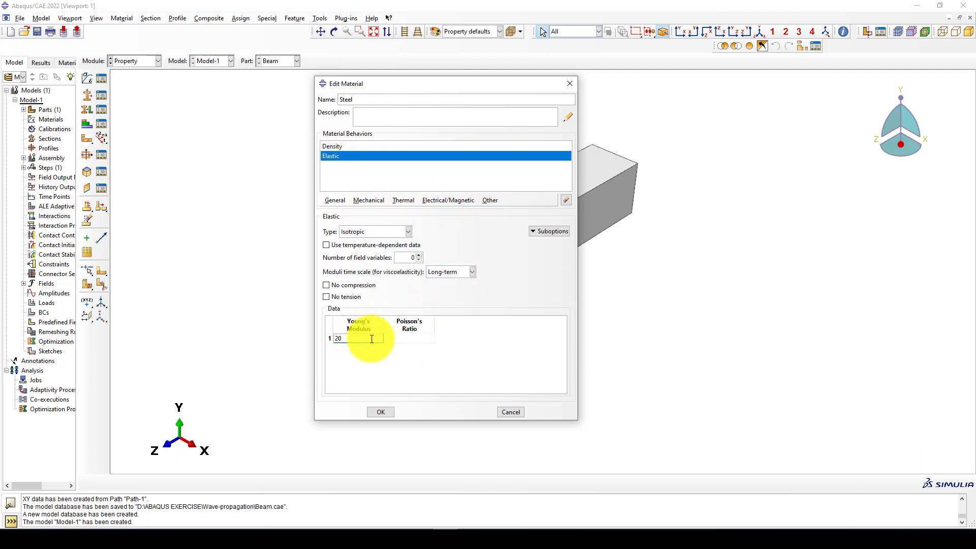
type("207e9")
left_click(406, 336)
type("0")
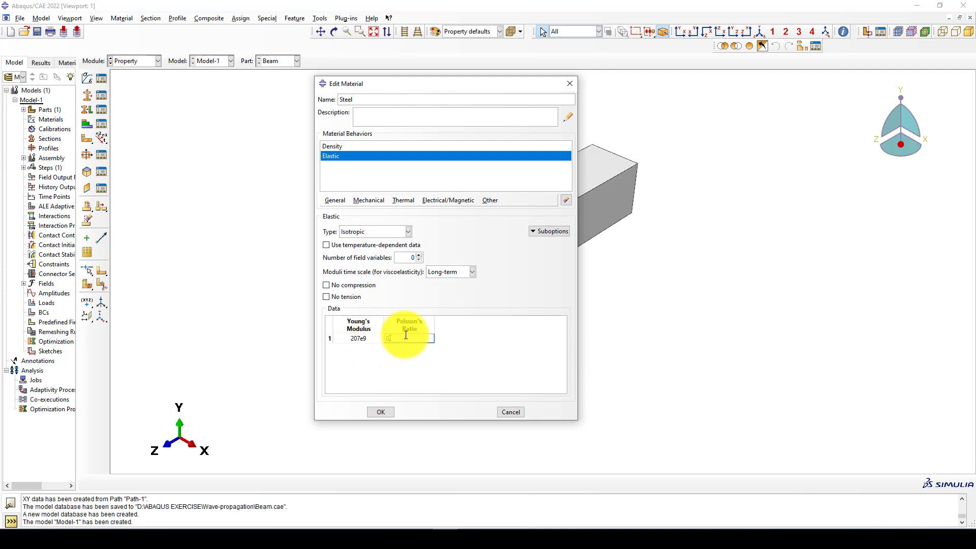
type(".3")
left_click(376, 414)
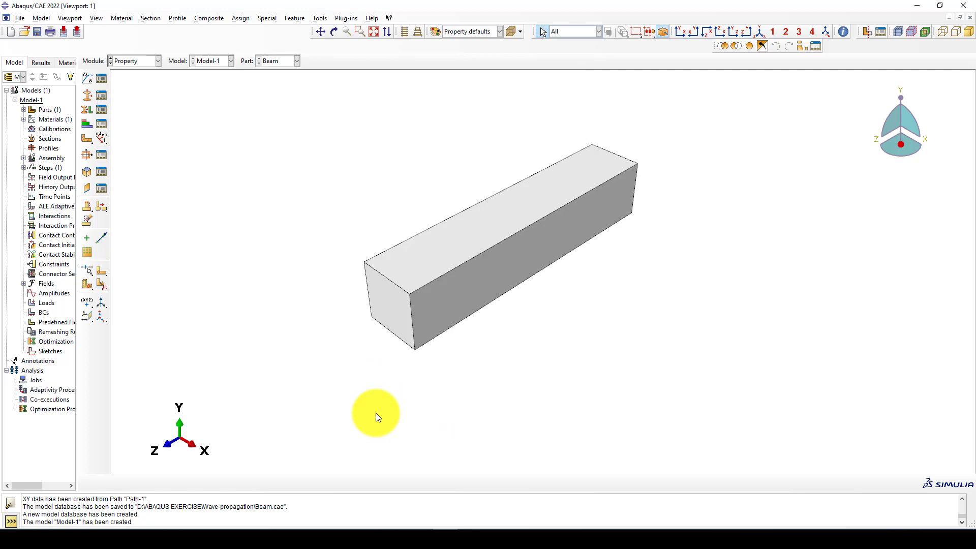
Step: Create a solid homogeneous section named Beam
left_click(87, 97)
type("Beam")
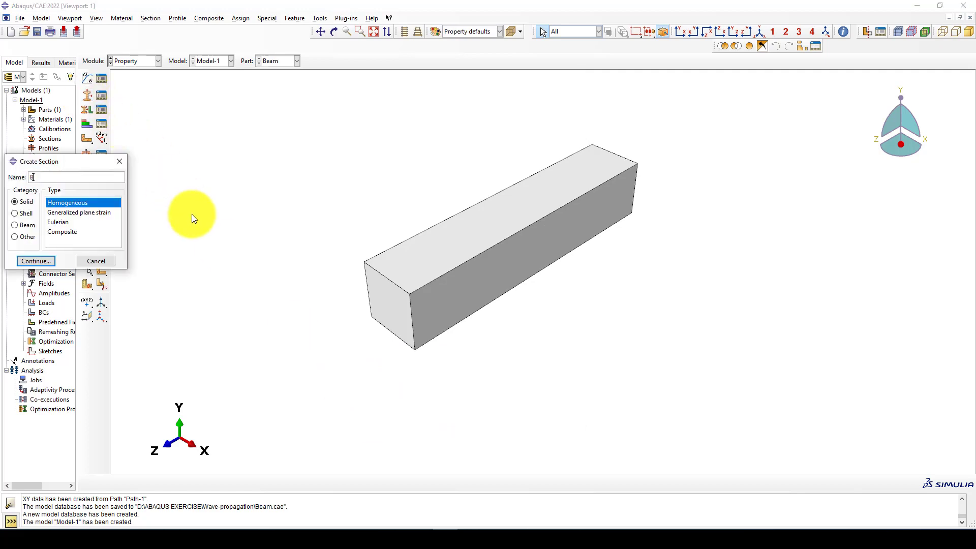
left_click(47, 261)
left_click(50, 263)
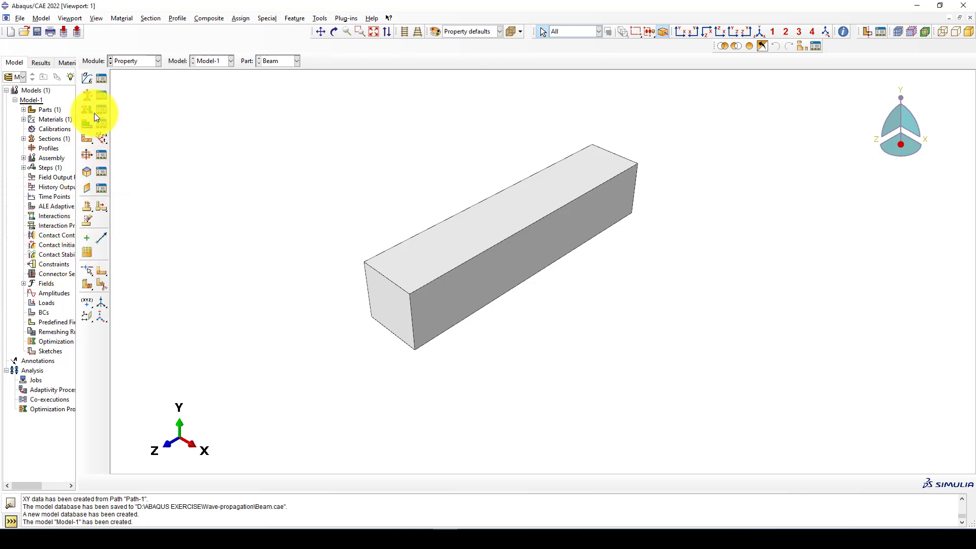
Step: Assign the Beam section to the whole beam part
left_click(94, 112)
left_click(453, 281)
middle_click(407, 216)
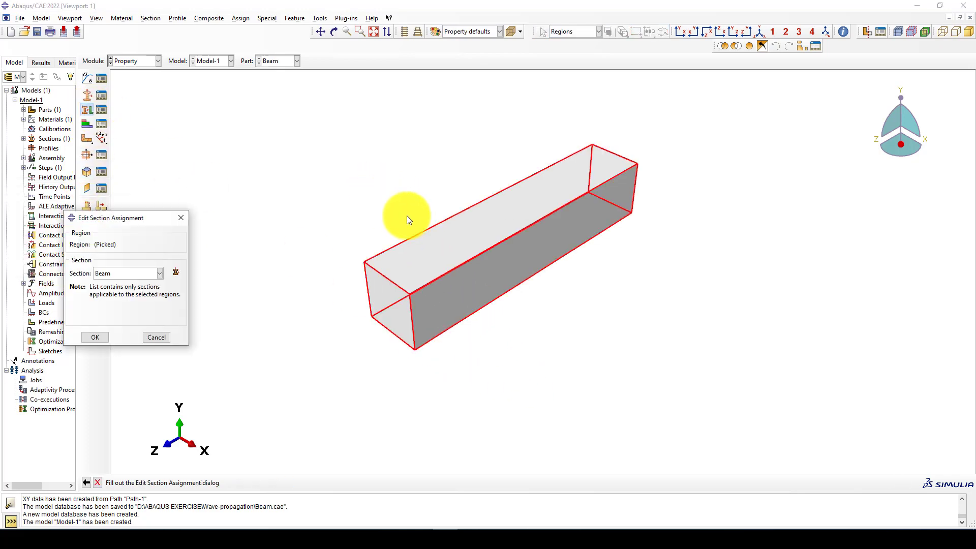
left_click(95, 337)
Step: In the Assembly module, create an instance of the beam part
left_click(140, 61)
left_click(133, 94)
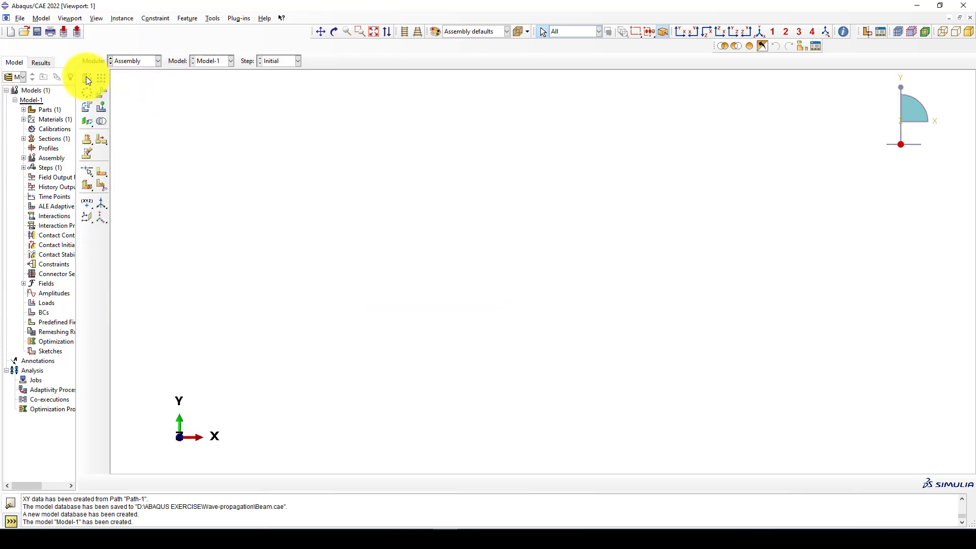
left_click(87, 78)
left_click(143, 296)
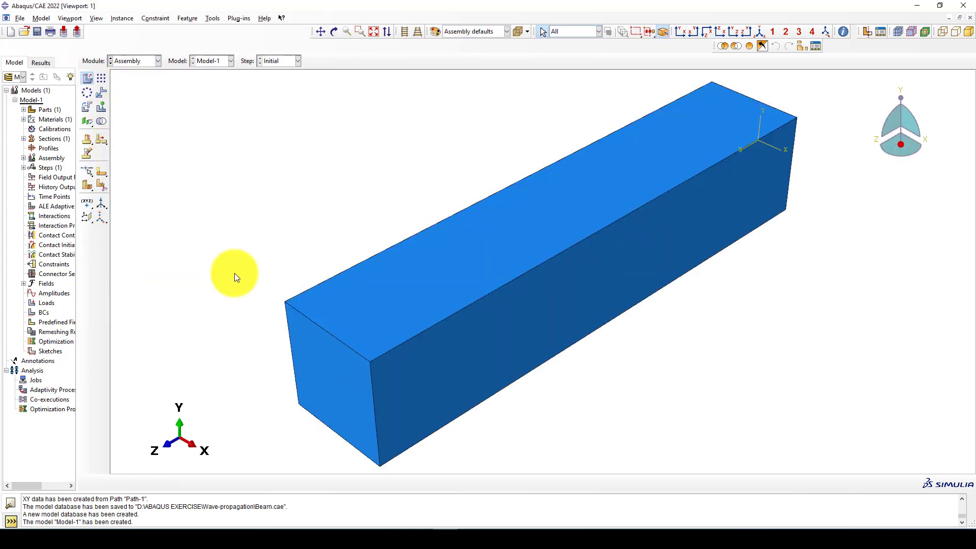
Step: In the Step module, create a Dynamic, Explicit step with a time period of 0.0004
left_click(133, 62)
left_click(123, 103)
left_click(87, 80)
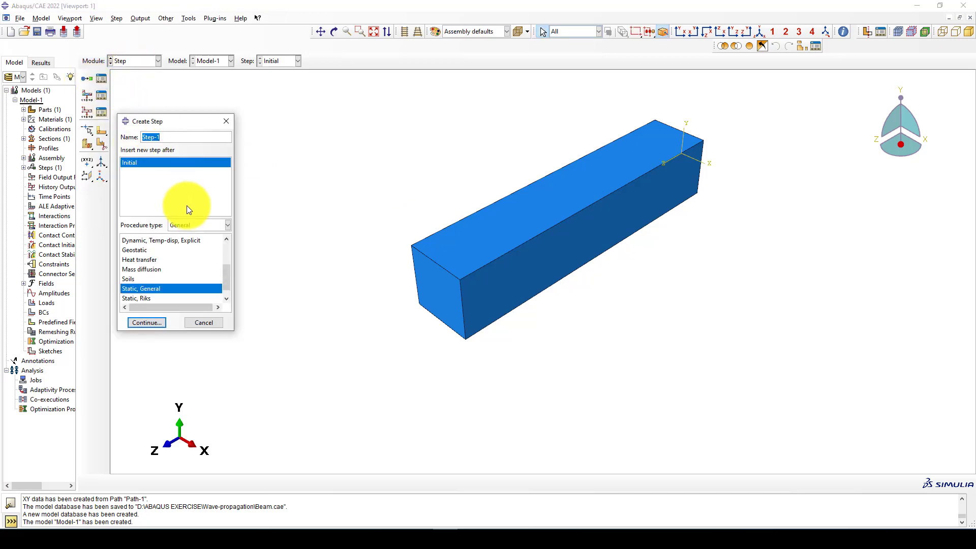
scroll(148, 277, "up", 3)
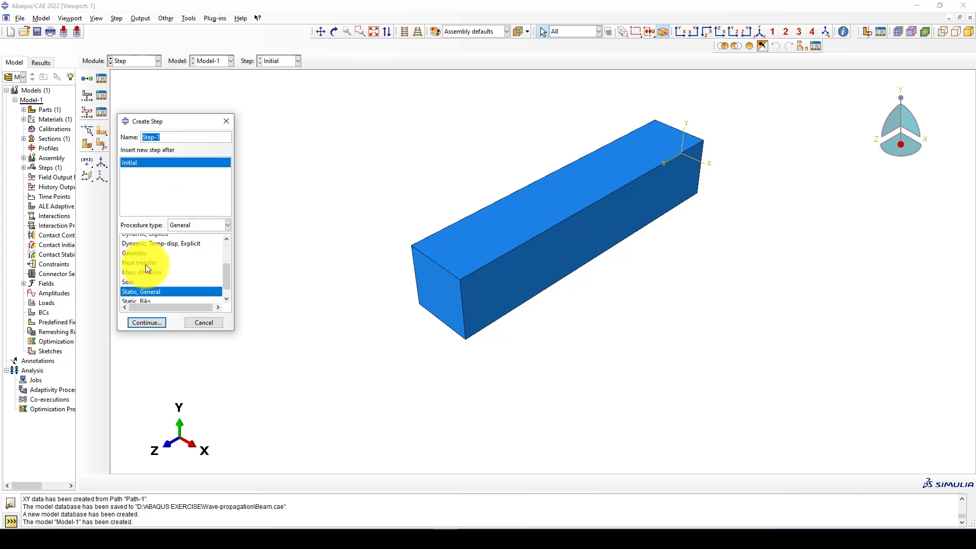
left_click(151, 274)
left_click(146, 323)
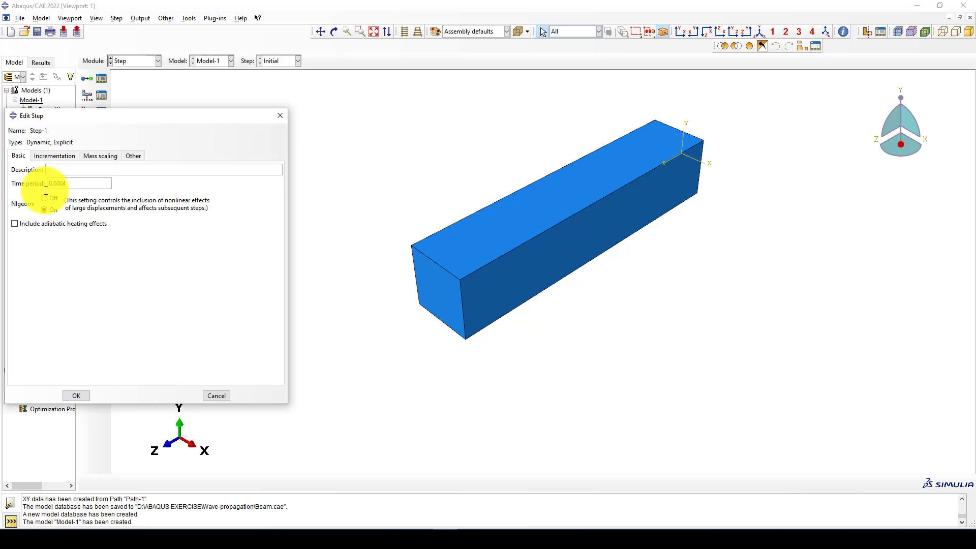
double_click(53, 186)
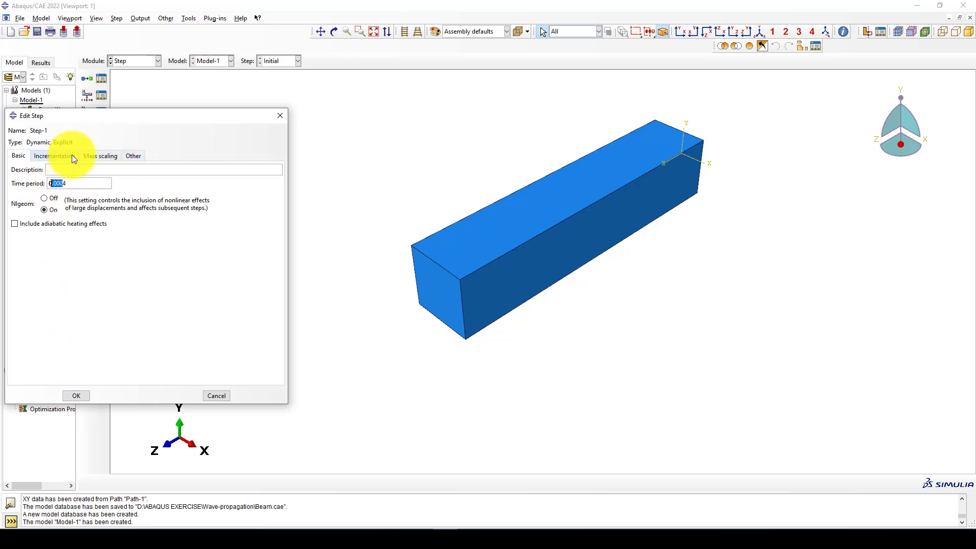
left_click(76, 396)
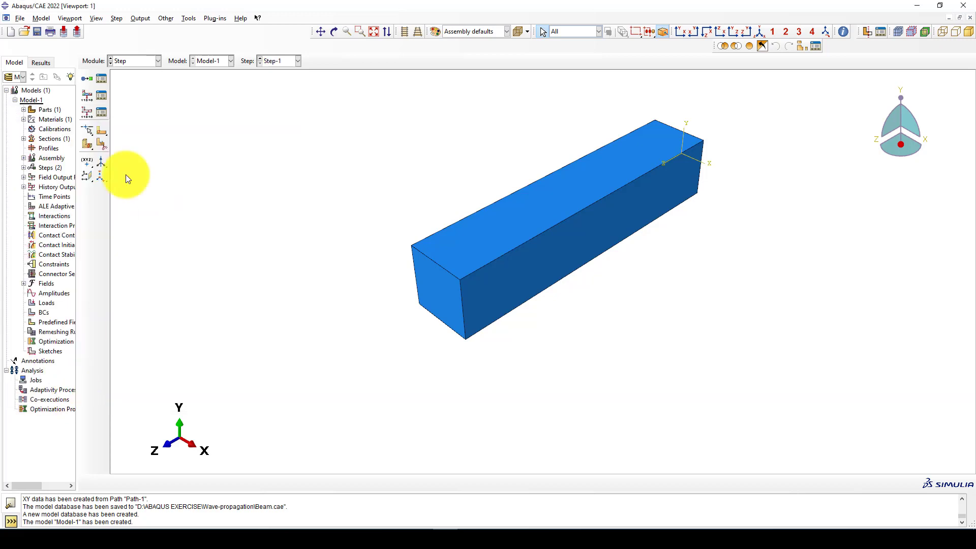
Step: Edit the field output request F-Output-1 to save output at 12 evenly spaced time intervals
left_click(99, 95)
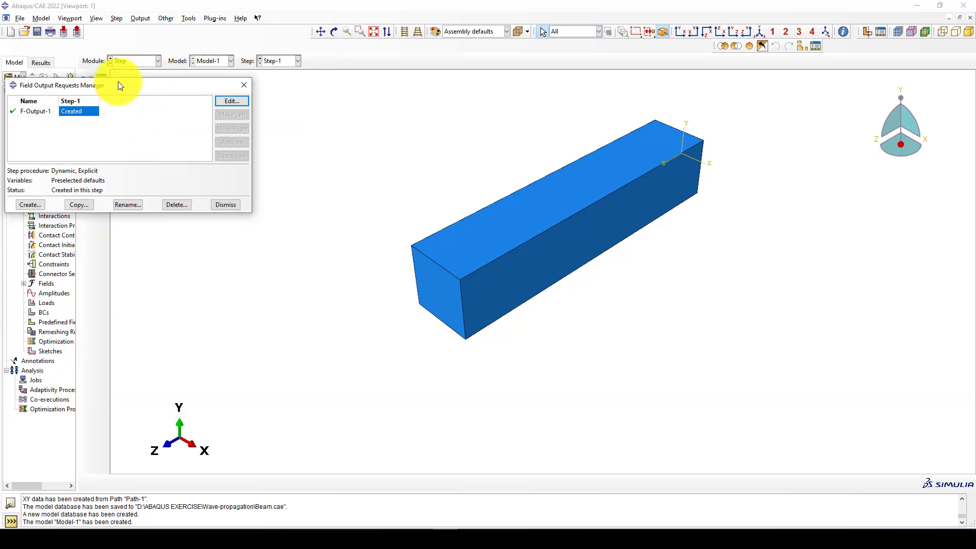
left_click_drag(120, 86, 193, 134)
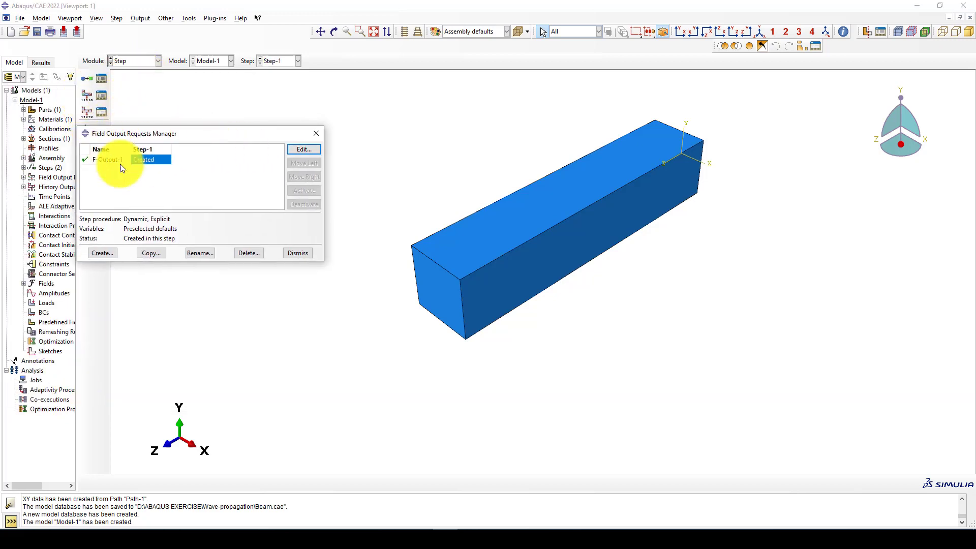
left_click(308, 148)
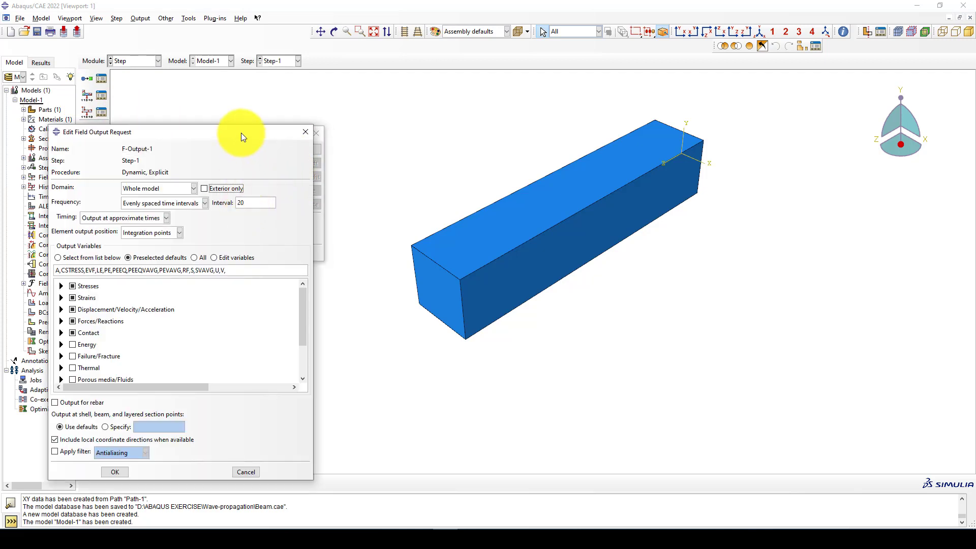
left_click_drag(241, 133, 261, 103)
left_click(176, 175)
left_click(181, 186)
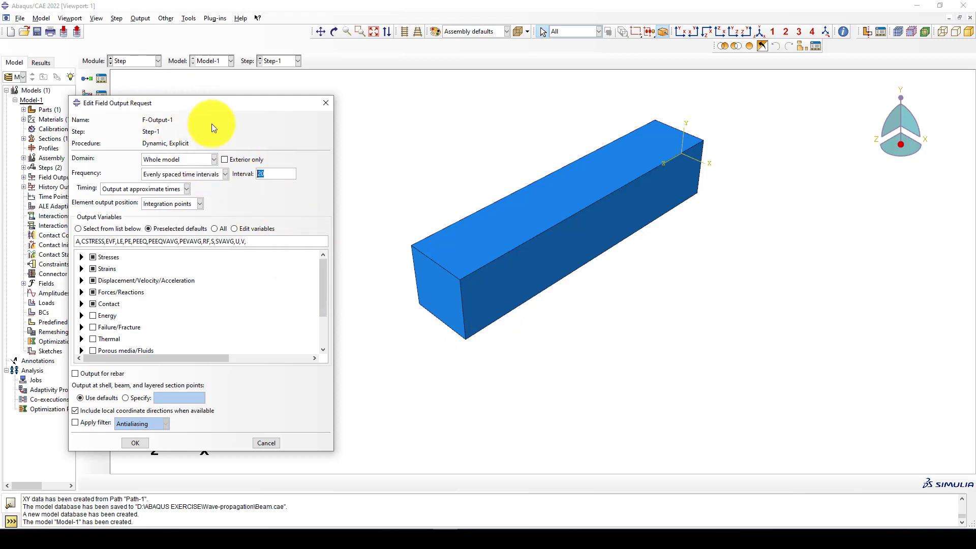
type("12")
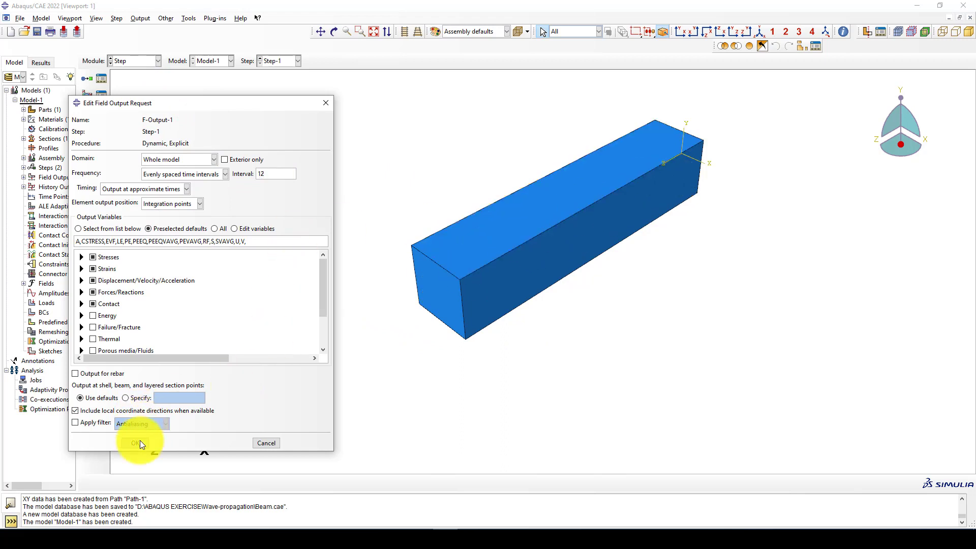
left_click(138, 443)
left_click(304, 253)
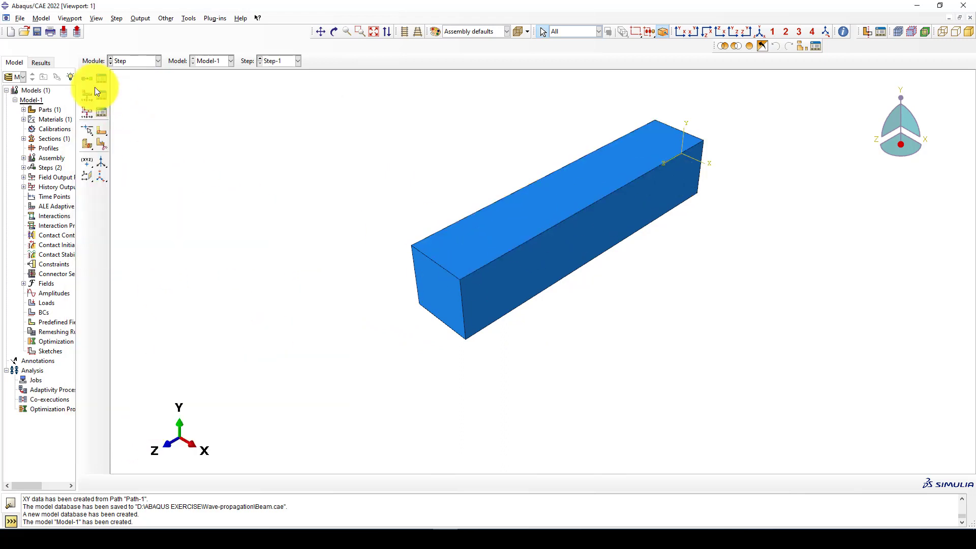
Step: In the Load module, apply an encastre boundary condition in the Initial step to the beam's end face at the origin
left_click(124, 62)
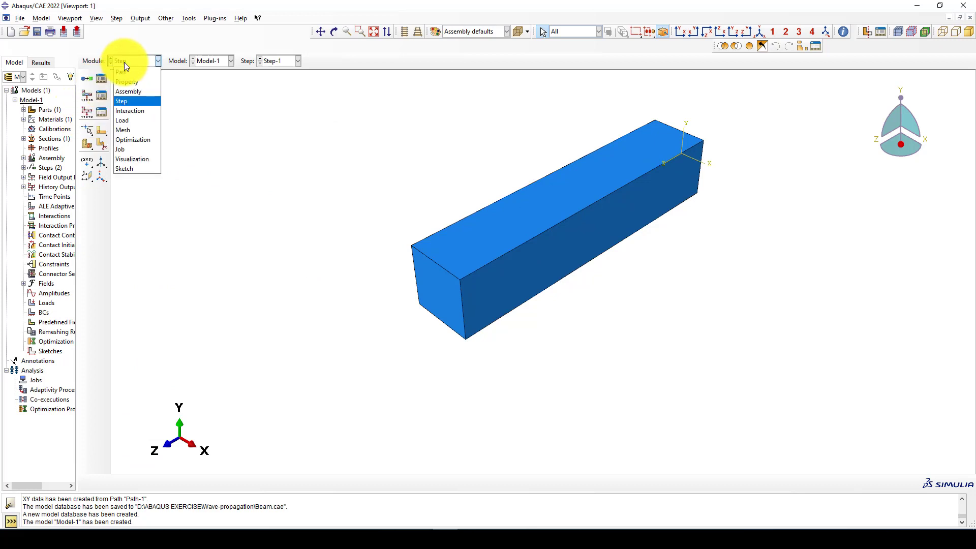
left_click(133, 121)
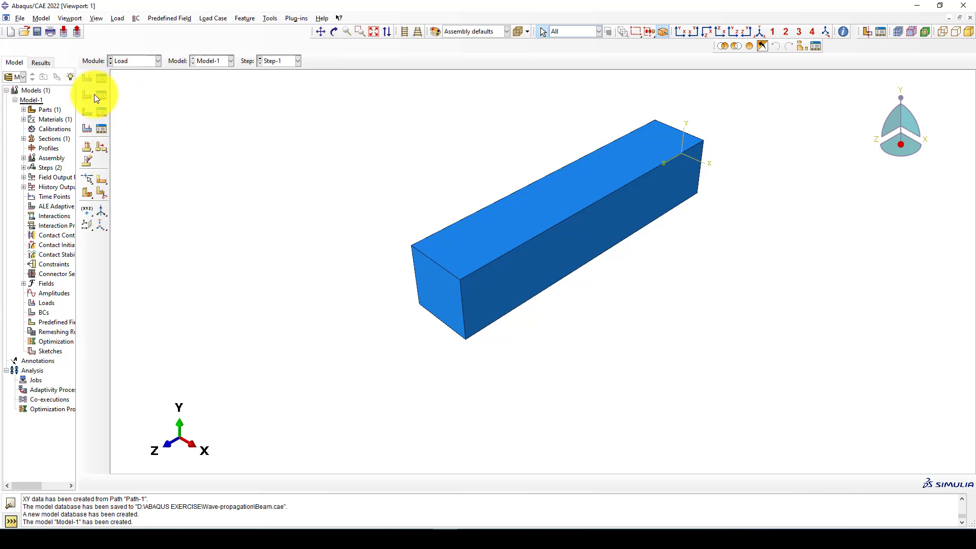
left_click(91, 95)
left_click_drag(505, 283, 254, 205, "ctrl+alt")
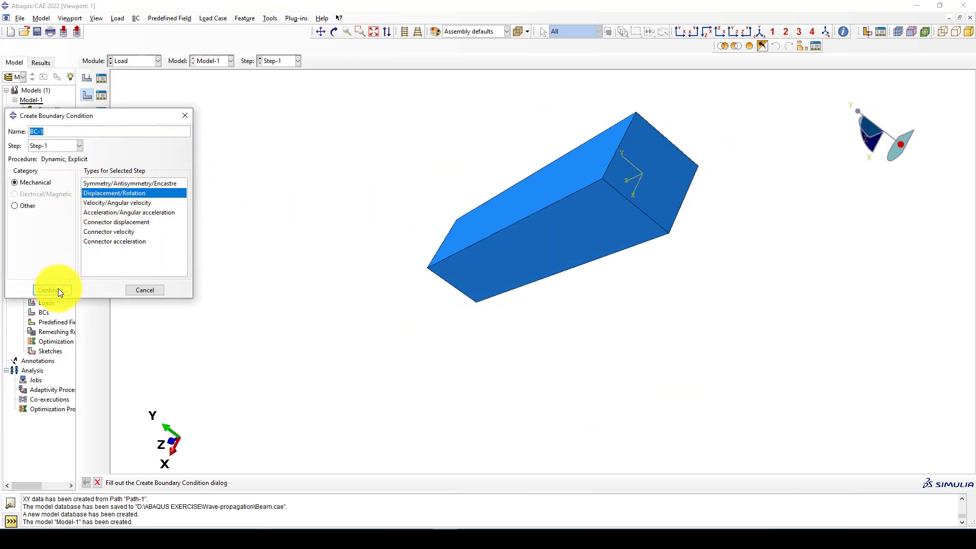
left_click(100, 183)
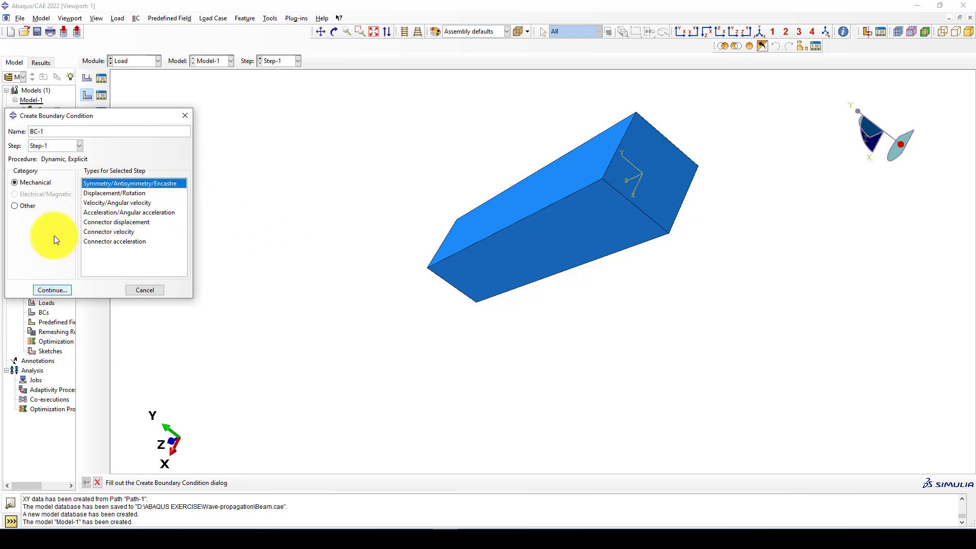
left_click(41, 148)
left_click(46, 161)
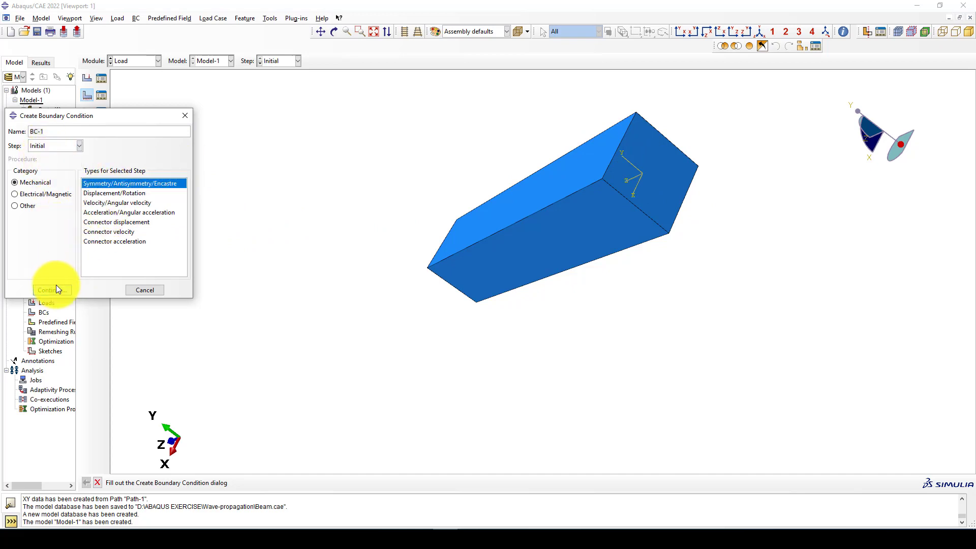
left_click(56, 289)
left_click(663, 161)
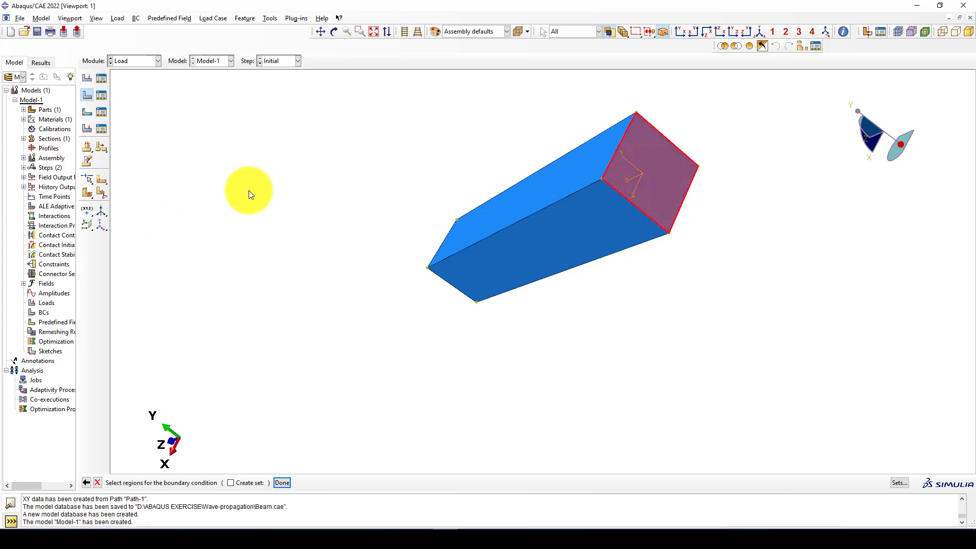
middle_click(239, 195)
left_click(31, 322)
left_click(45, 337)
Step: Create a displacement/rotation boundary condition in the Initial step that fixes U2 on the beam's long top and bottom faces
left_click_drag(501, 249, 462, 328, "ctrl+alt")
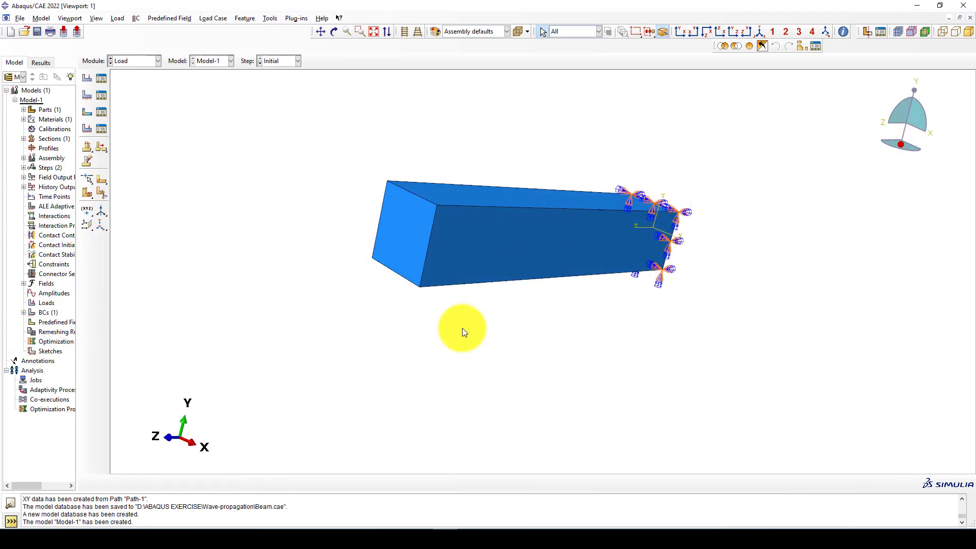
left_click_drag(475, 240, 552, 188, "ctrl+alt")
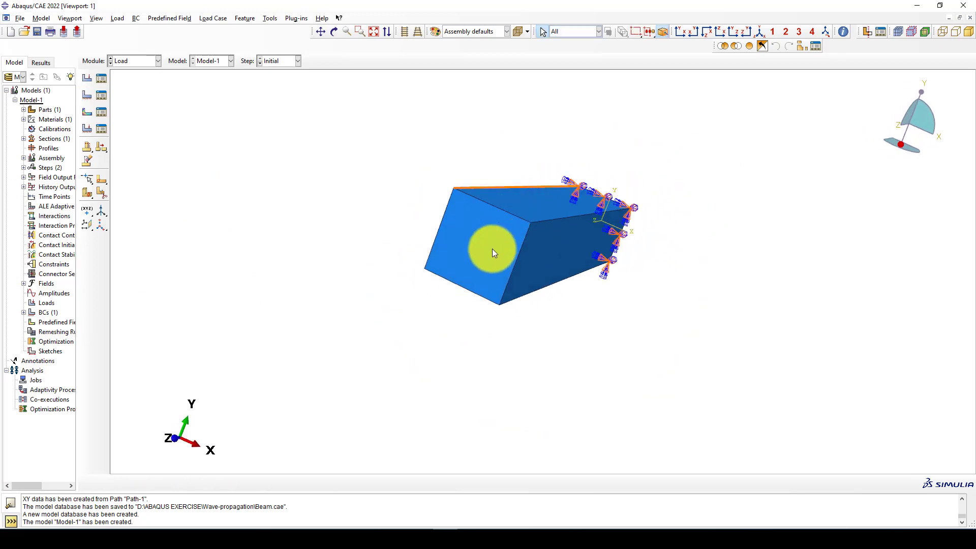
left_click(88, 95)
left_click(106, 194)
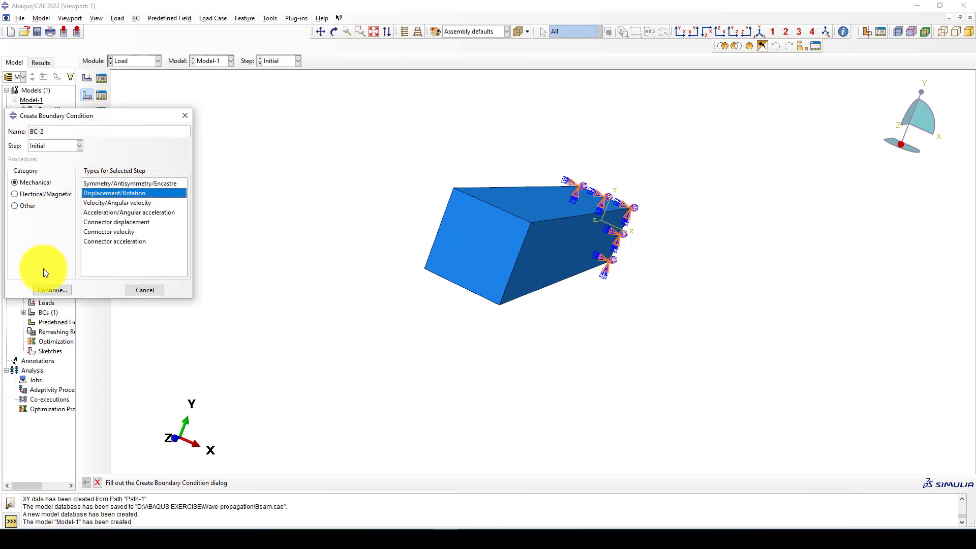
left_click(52, 290)
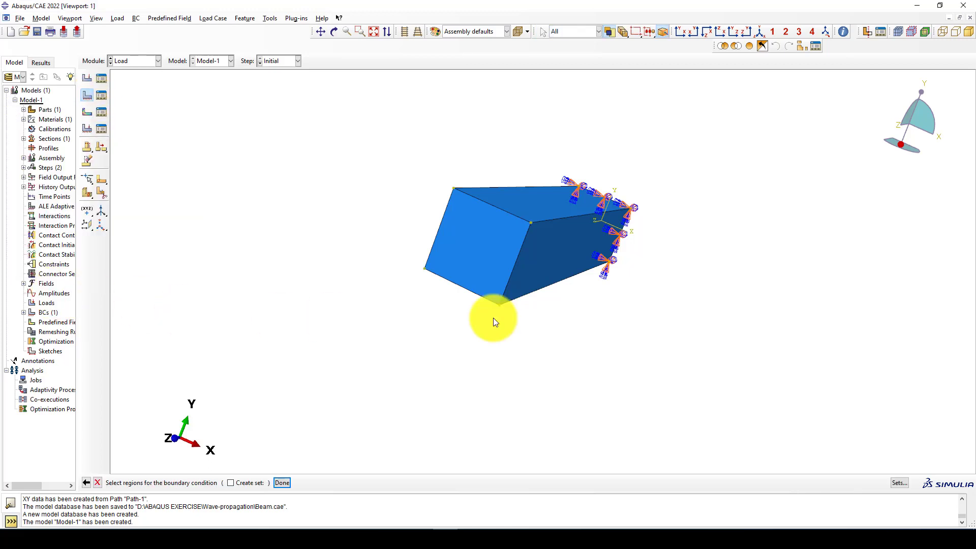
left_click(547, 203)
right_click_drag(490, 268, 551, 185, "ctrl+alt")
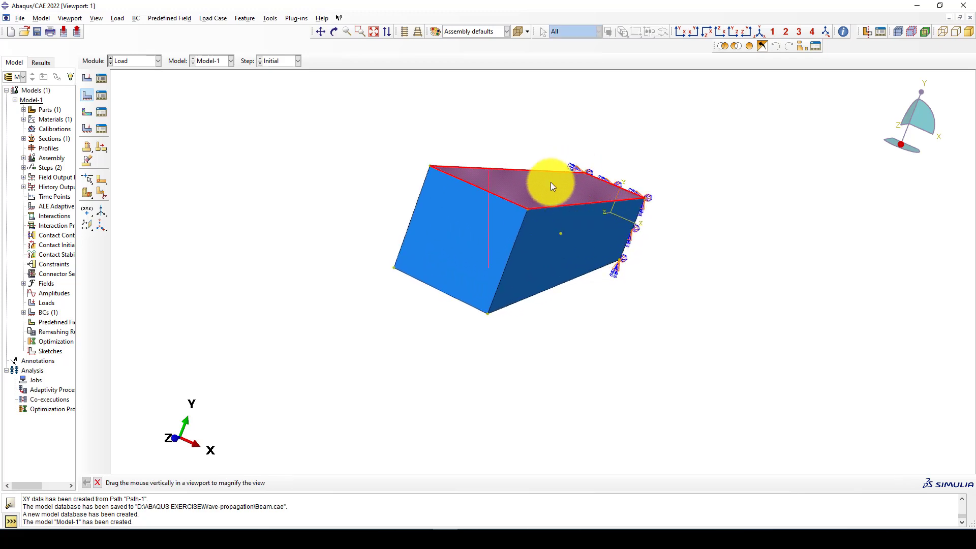
left_click_drag(516, 189, 533, 208, "ctrl+alt")
left_click(533, 212)
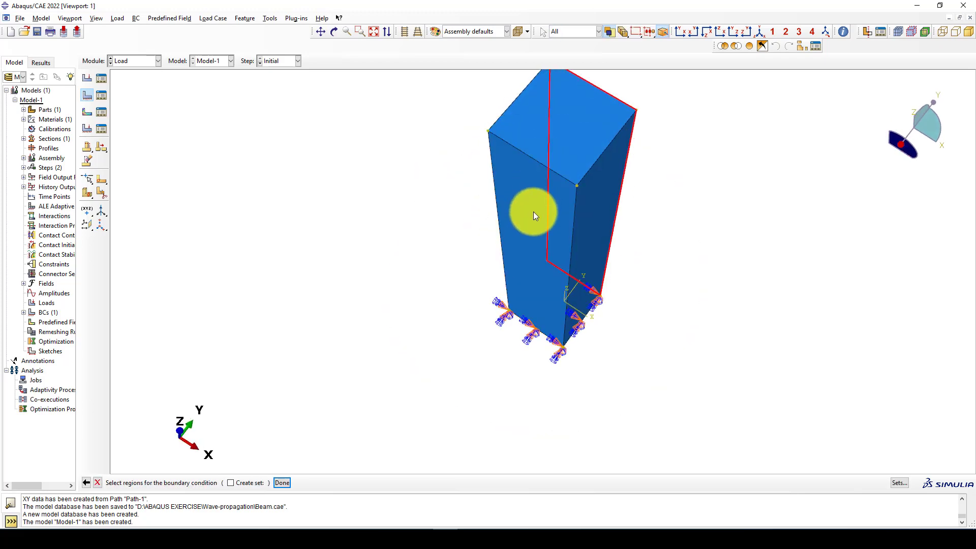
middle_click(235, 179)
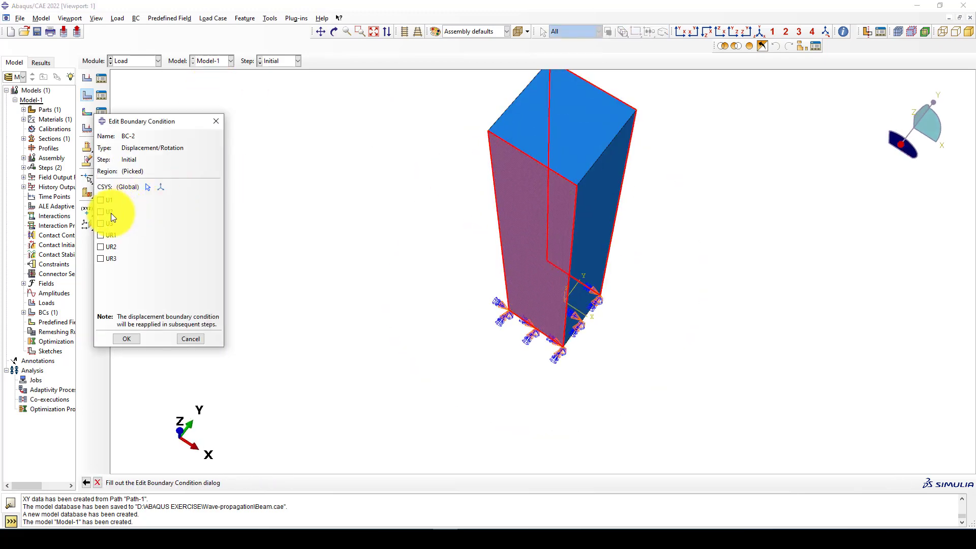
left_click(759, 32)
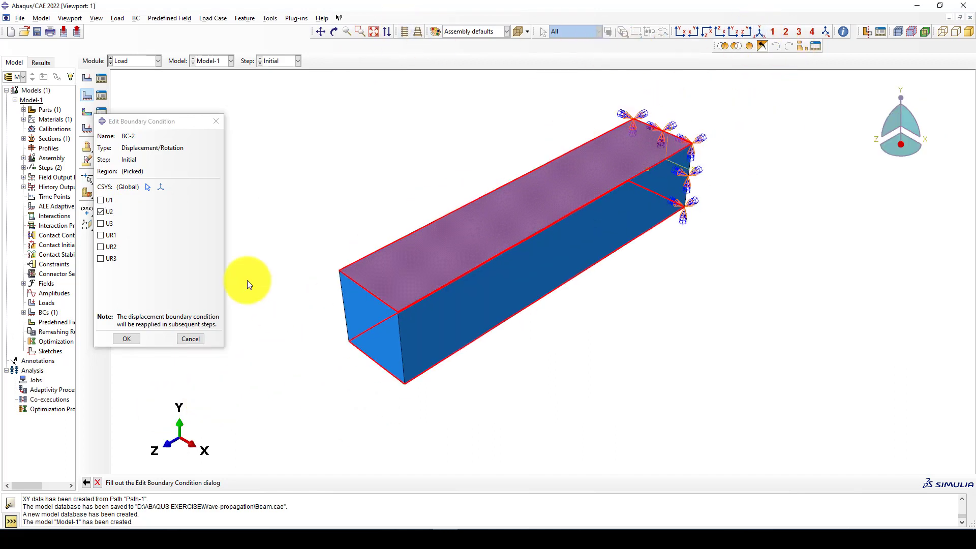
left_click(131, 336)
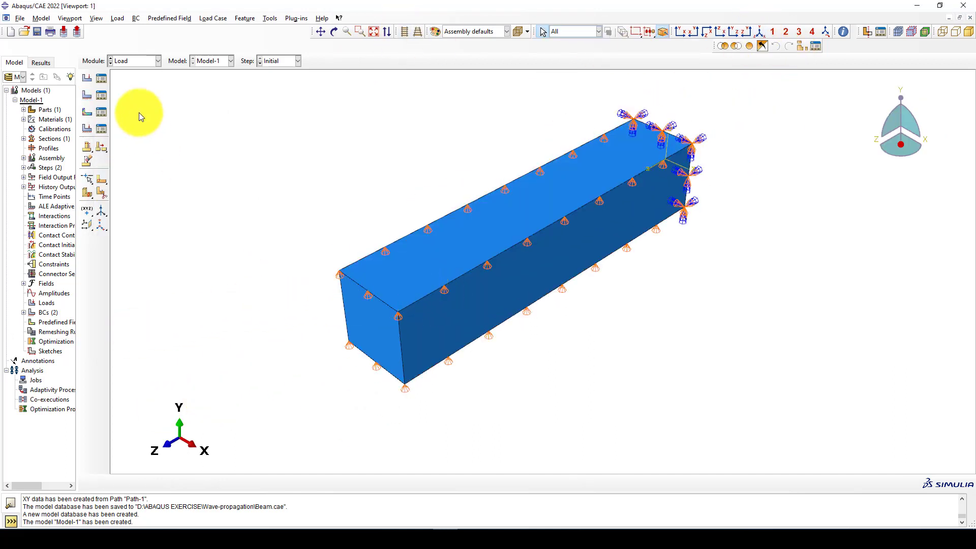
Step: Create a displacement/rotation boundary condition in the Initial step that fixes U1 on the beam's two long side faces
left_click(87, 95)
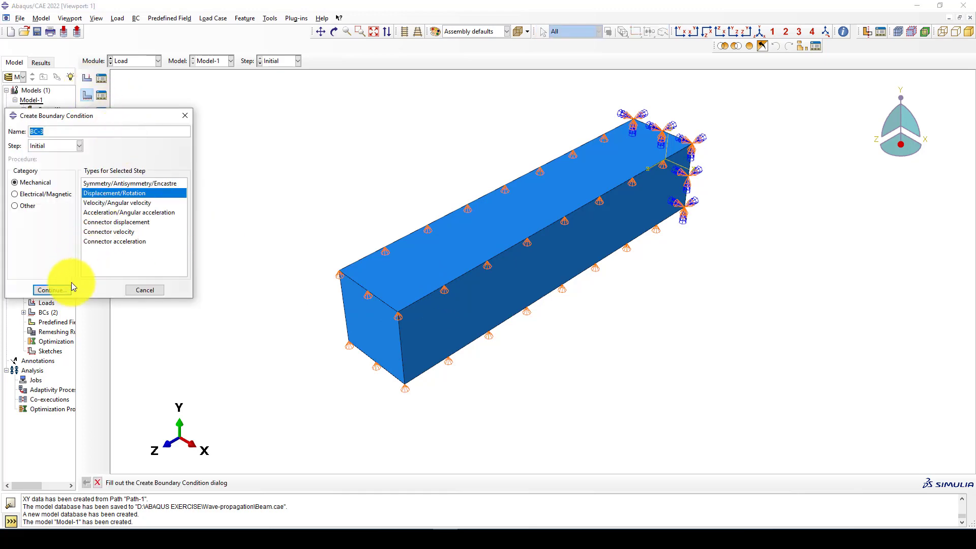
left_click(62, 290)
left_click(440, 316)
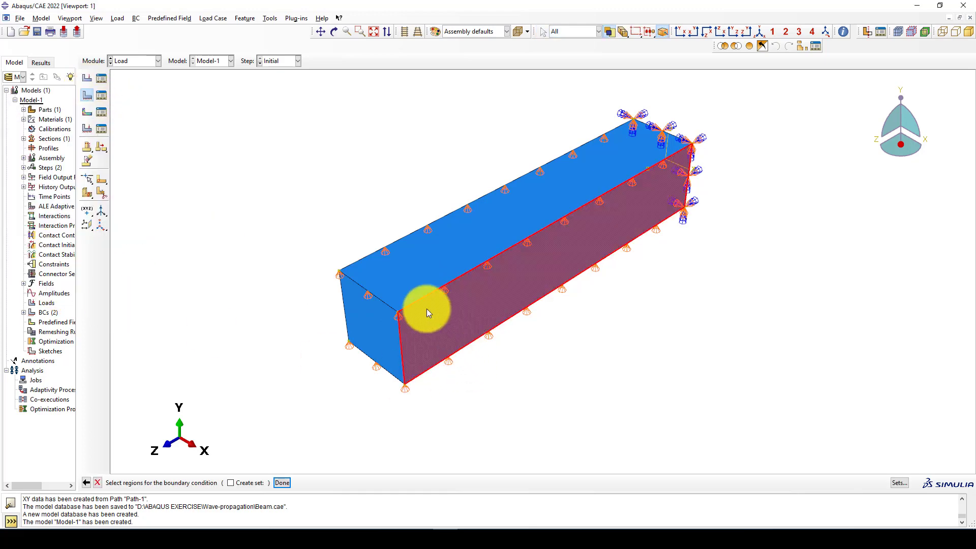
left_click_drag(408, 278, 523, 272, "ctrl+alt")
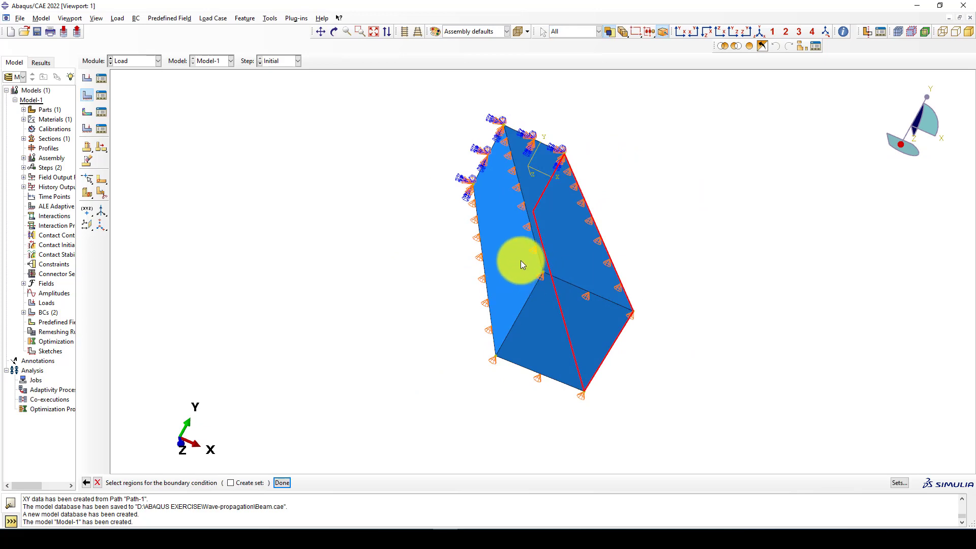
middle_click(328, 285)
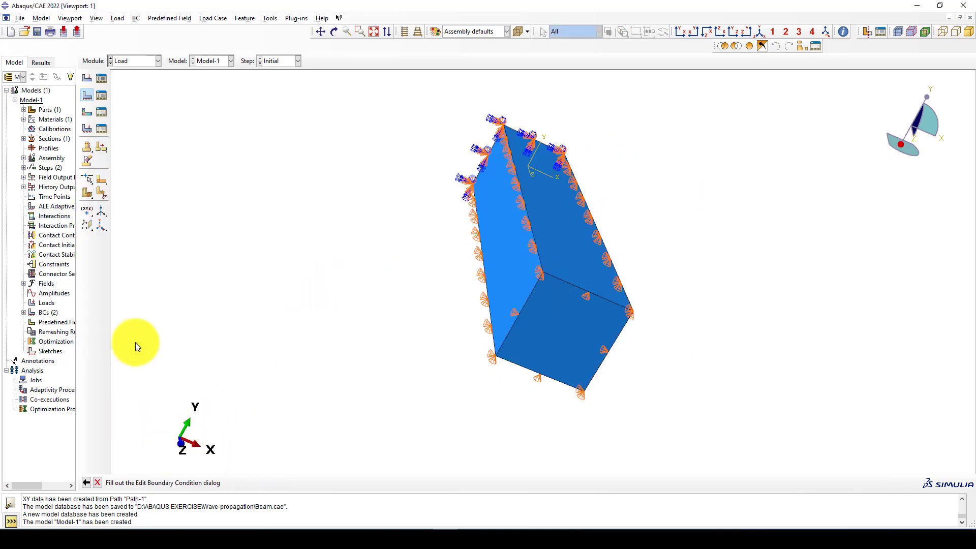
left_click(126, 339)
left_click(763, 31)
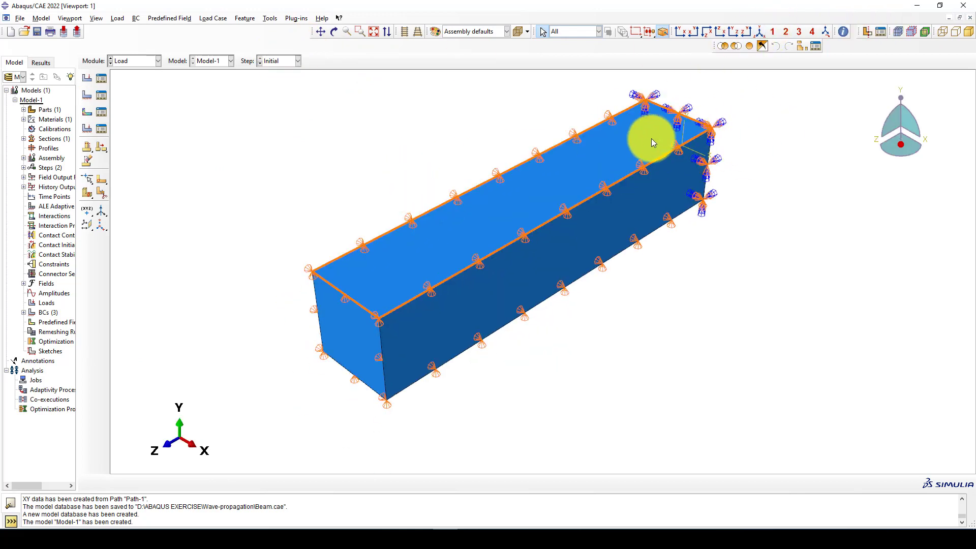
Step: Create a pressure load in Step-1 on the beam's free end face with a uniform magnitude of 1e5
left_click(88, 77)
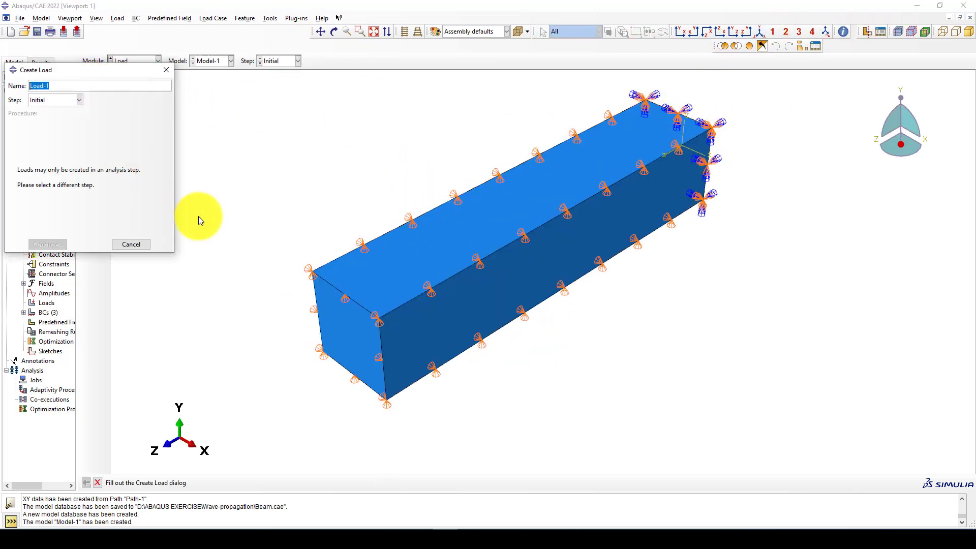
left_click(39, 101)
left_click(41, 120)
left_click(96, 157)
left_click(50, 244)
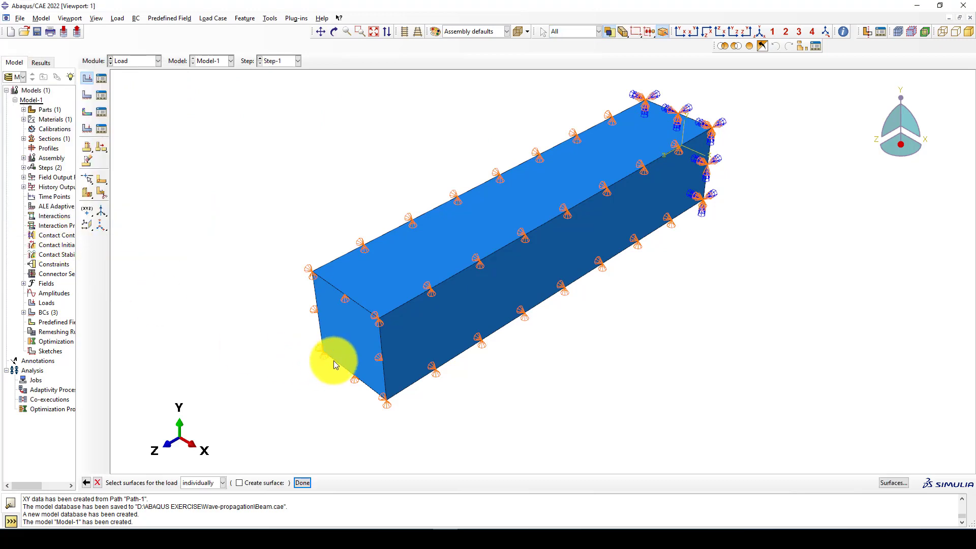
left_click(349, 335)
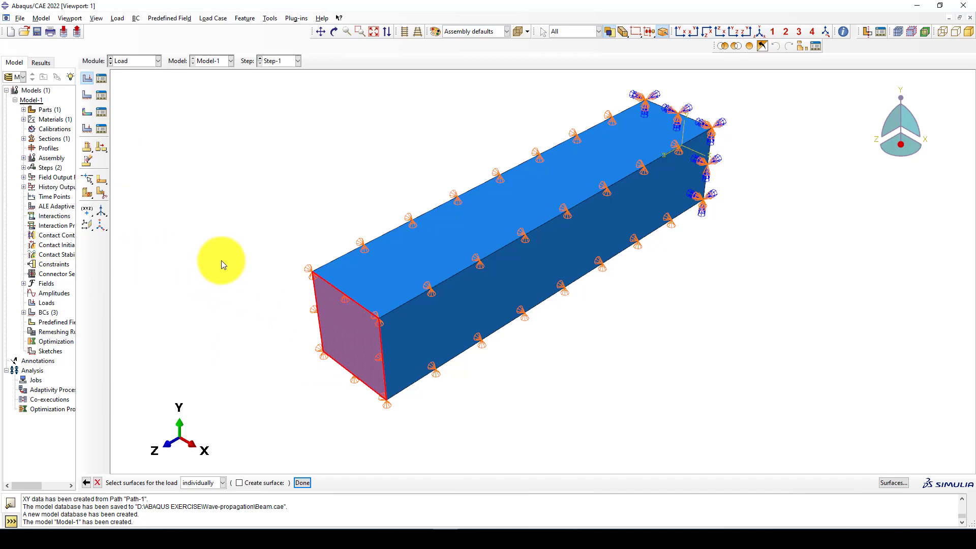
middle_click(221, 260)
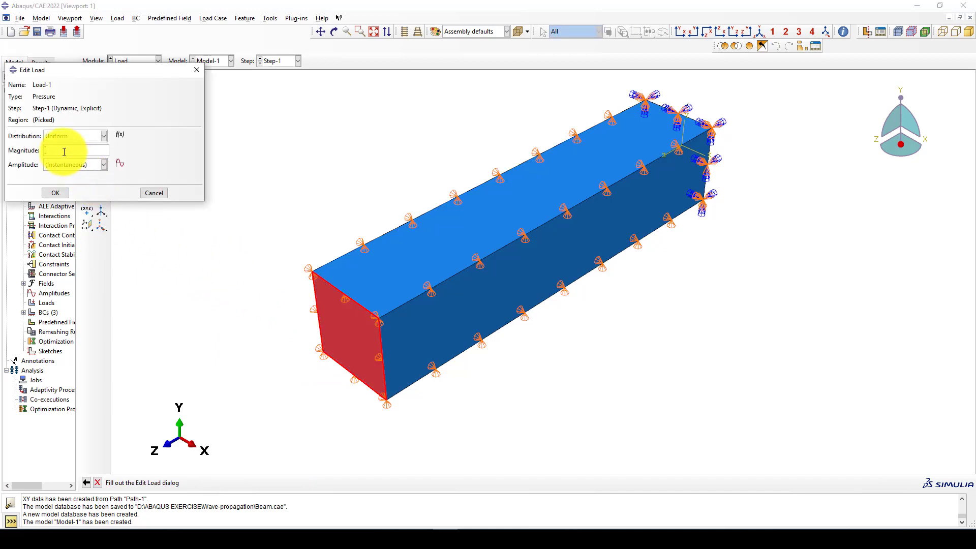
type("1e5")
left_click(55, 193)
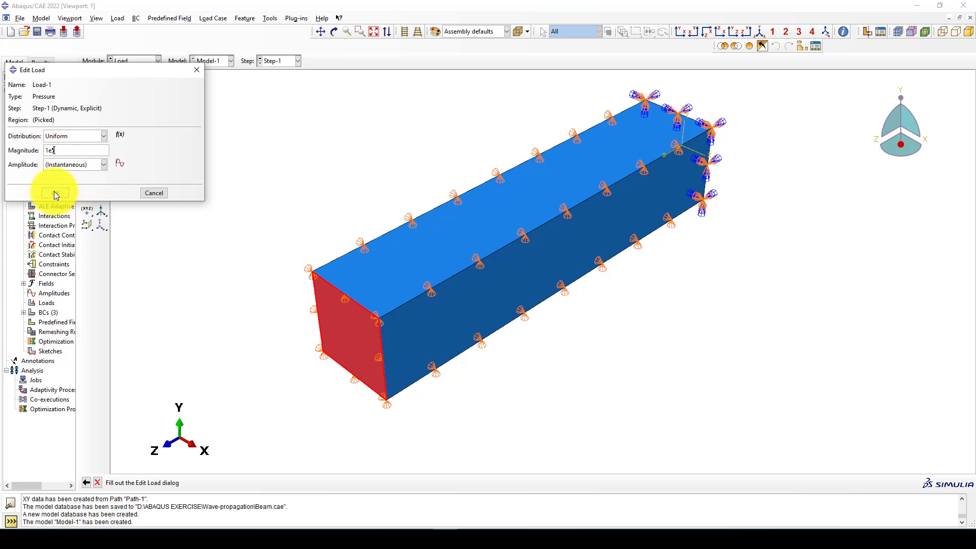
Step: Start a new tabular amplitude named Amp-1 from the pressure load's definition
left_click(61, 166)
left_click(89, 164)
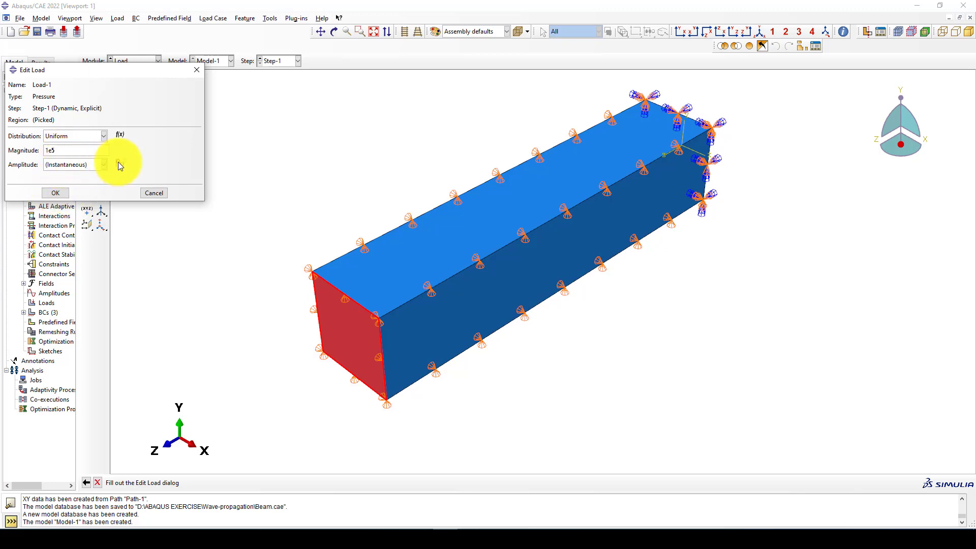
left_click(120, 165)
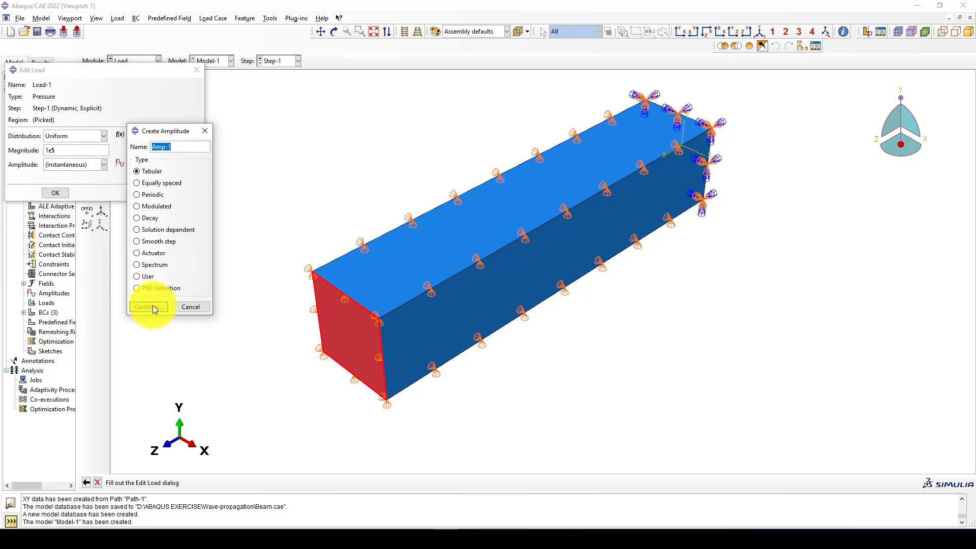
left_click(148, 307)
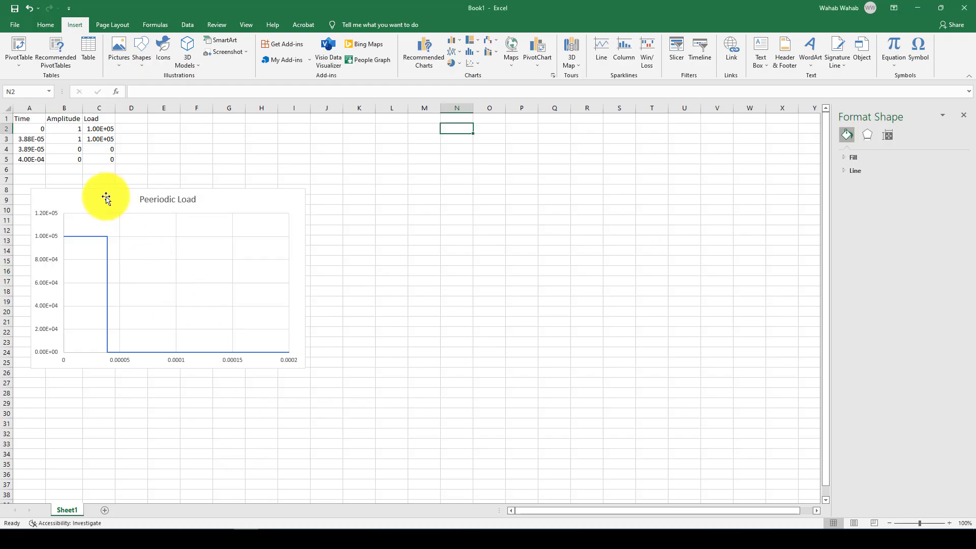
Step: In the Excel workbook, move the load chart away from the data and copy the time and amplitude values in A2:B5
left_click_drag(106, 198, 395, 177)
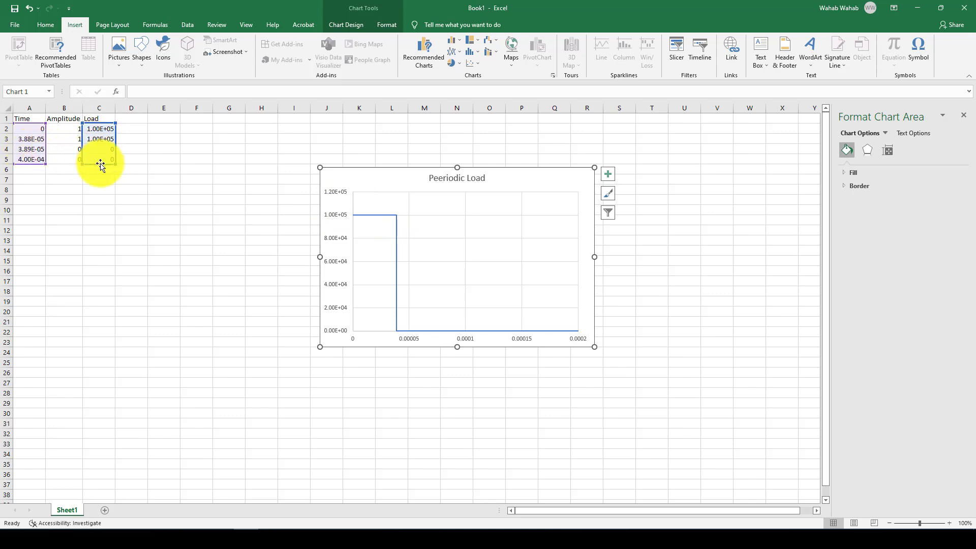
left_click_drag(22, 127, 51, 161)
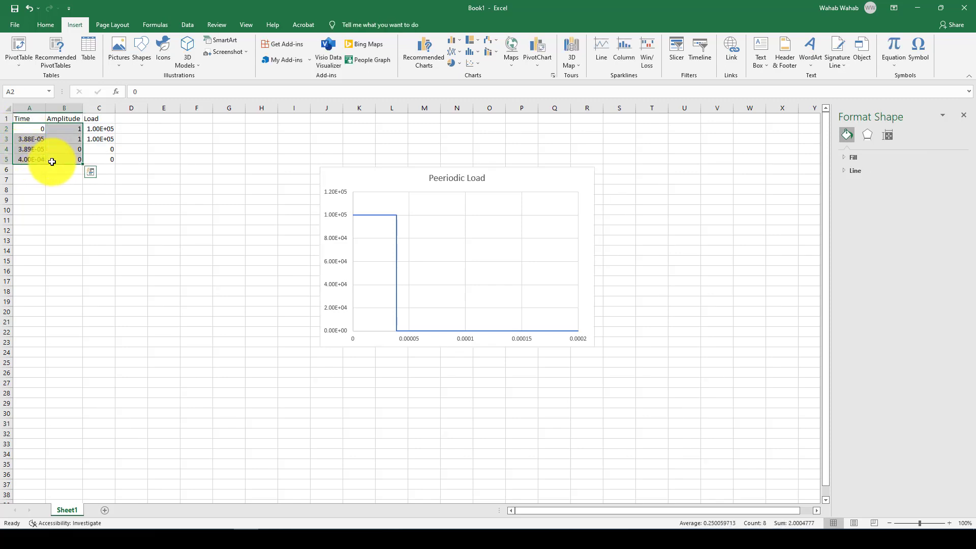
key("ctrl+c")
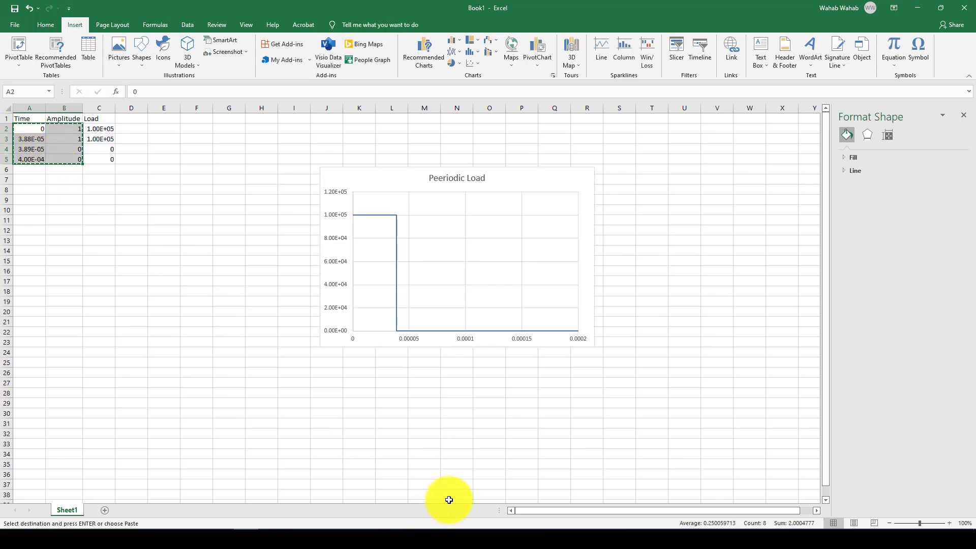
Step: Back in Abaqus/CAE, paste the copied time and amplitude values into the Amp-1 data table and save the amplitude
mouse_move(448, 528)
left_click(407, 446)
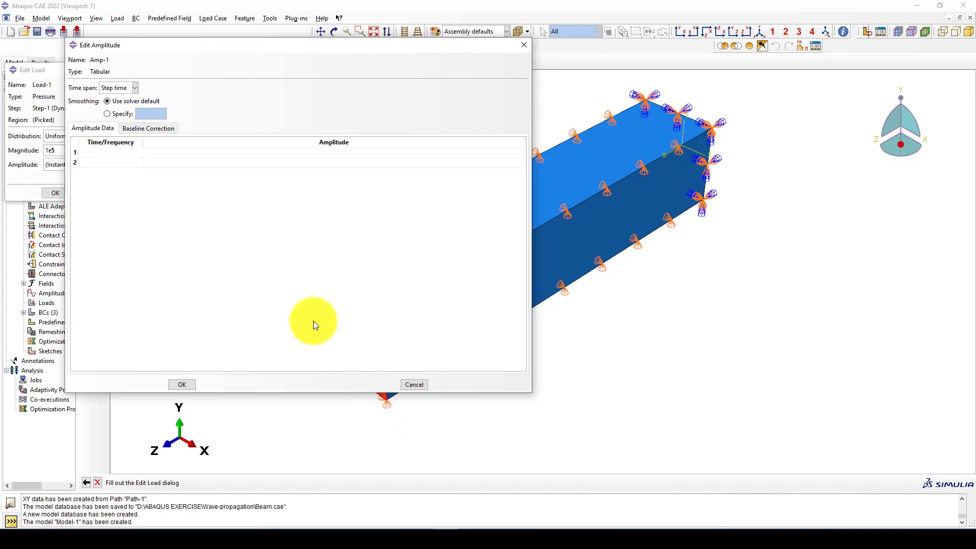
left_click(135, 155)
key("ctrl+v")
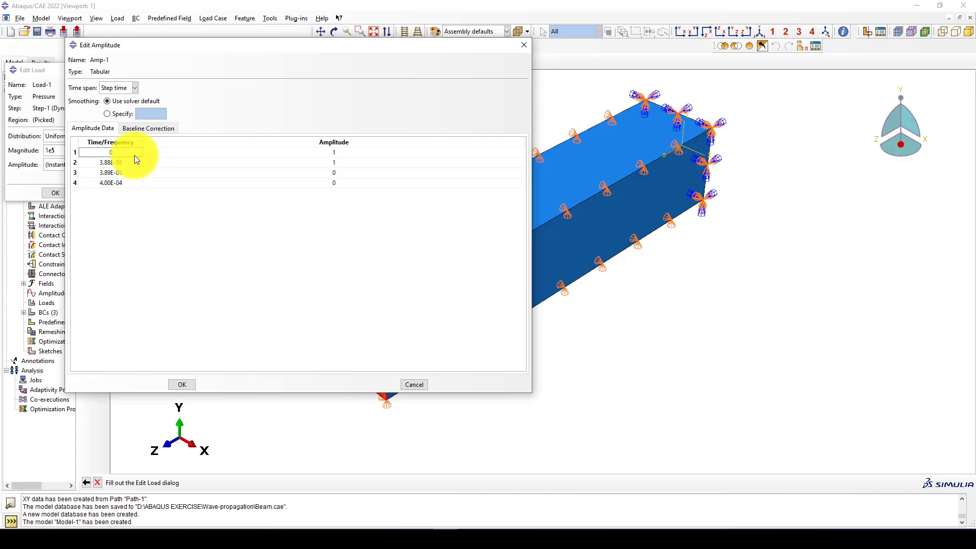
left_click(181, 385)
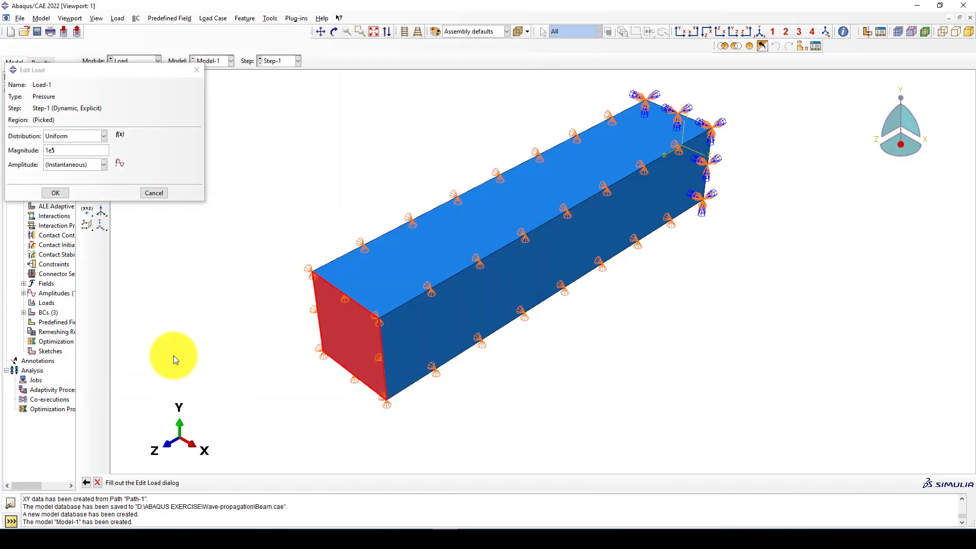
Step: Assign the Amp-1 amplitude to the pressure load and finish the load definition
left_click(55, 166)
left_click(57, 186)
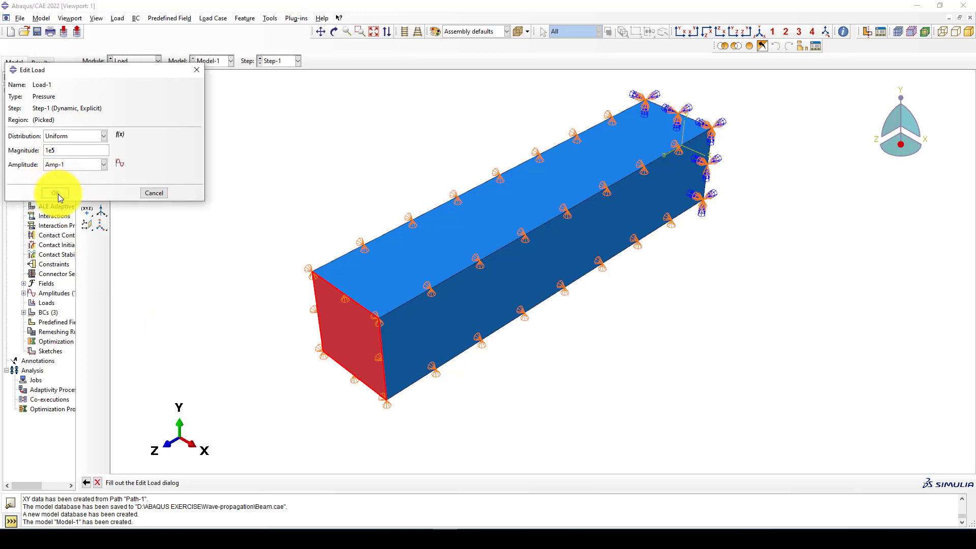
left_click(57, 193)
Step: Go to the Mesh module and set the Beam part, instead of the assembly, as the object to mesh
left_click(144, 60)
left_click(131, 130)
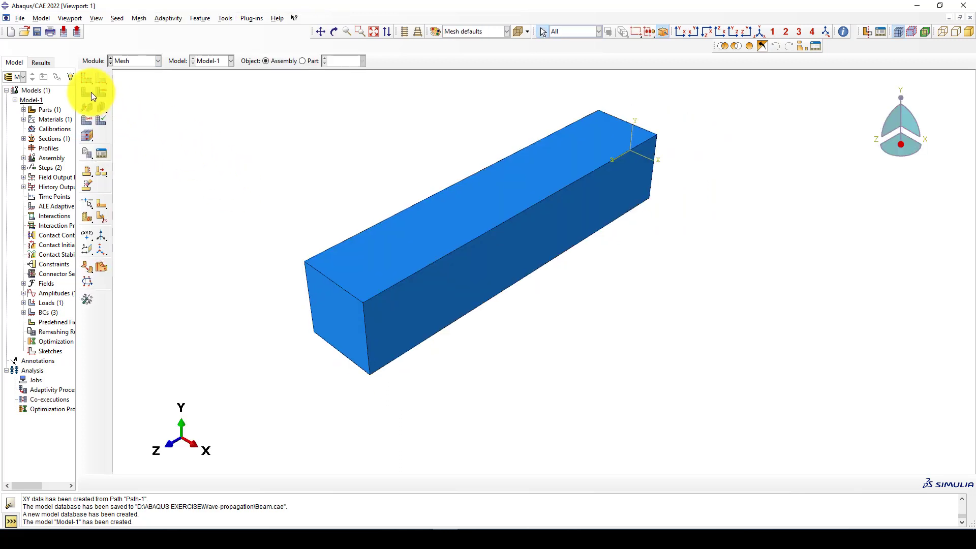
left_click(87, 116)
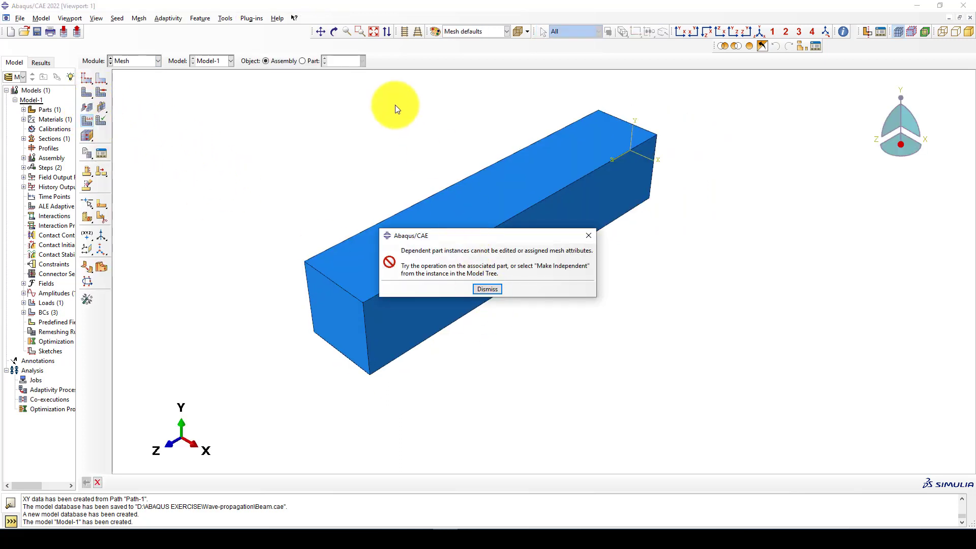
left_click(482, 291)
left_click(302, 61)
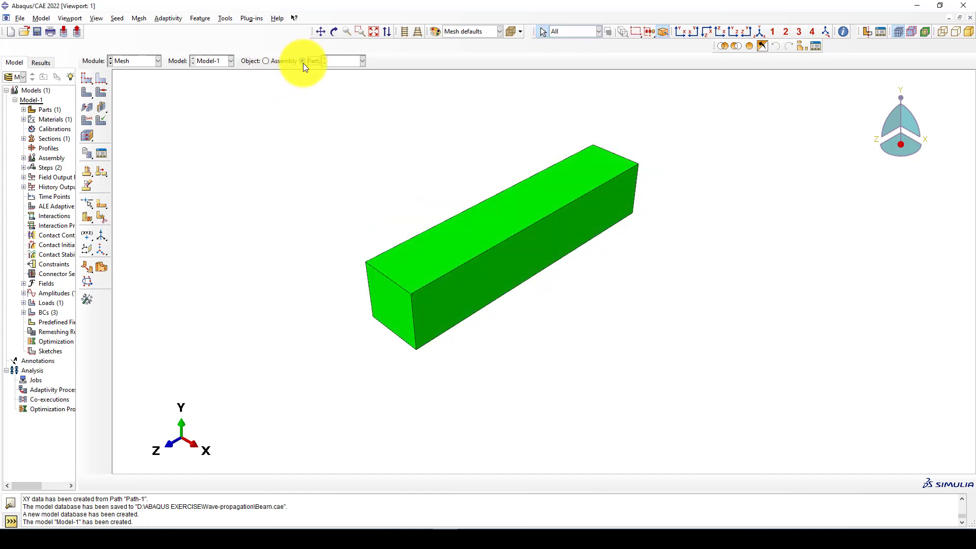
Step: Assign the Beam part the Explicit library's linear 3D Stress hexahedral element type C3D8R with reduced integration
left_click(86, 121)
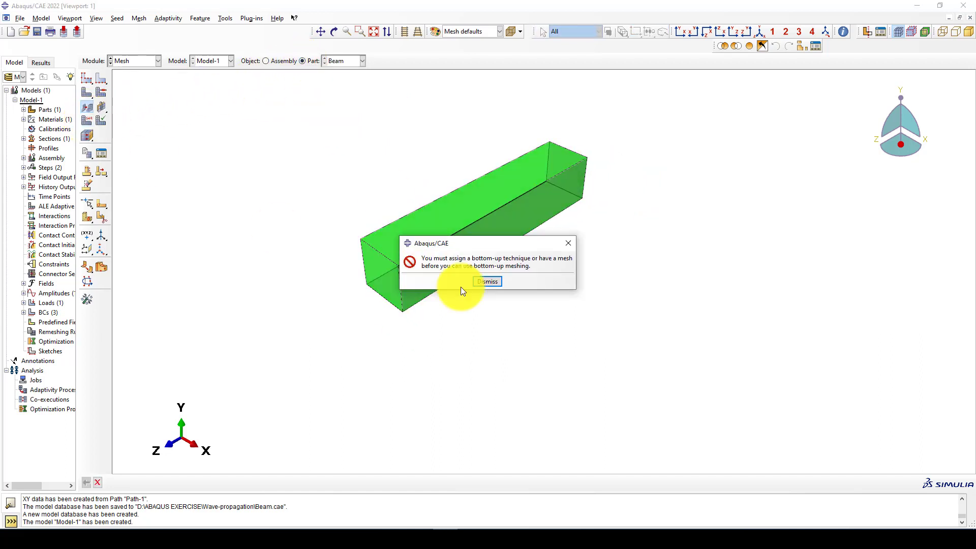
left_click(568, 244)
left_click(87, 121)
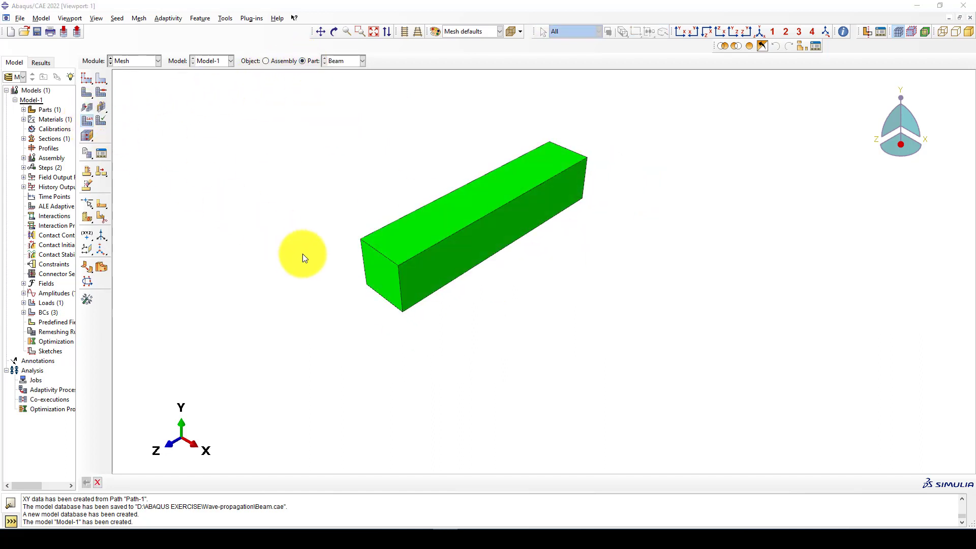
left_click(224, 162)
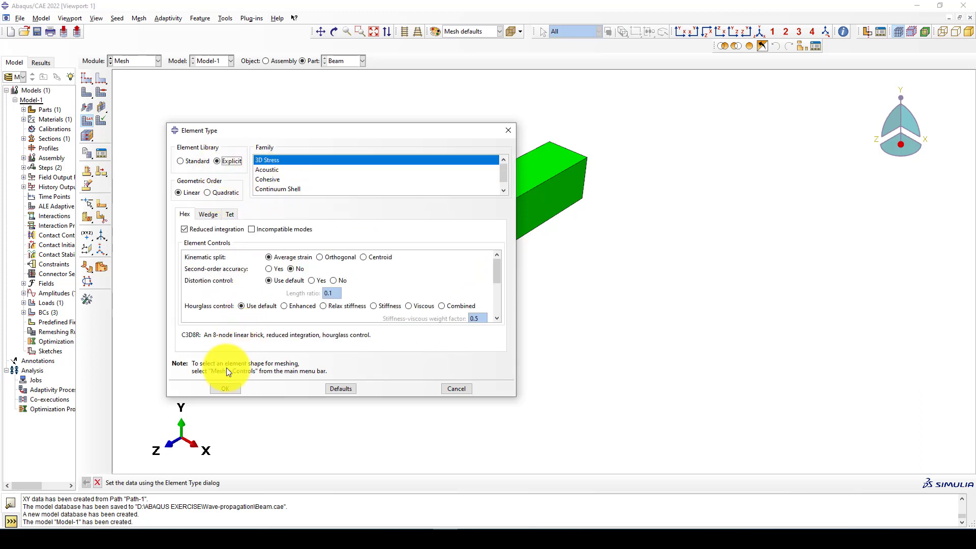
left_click(223, 389)
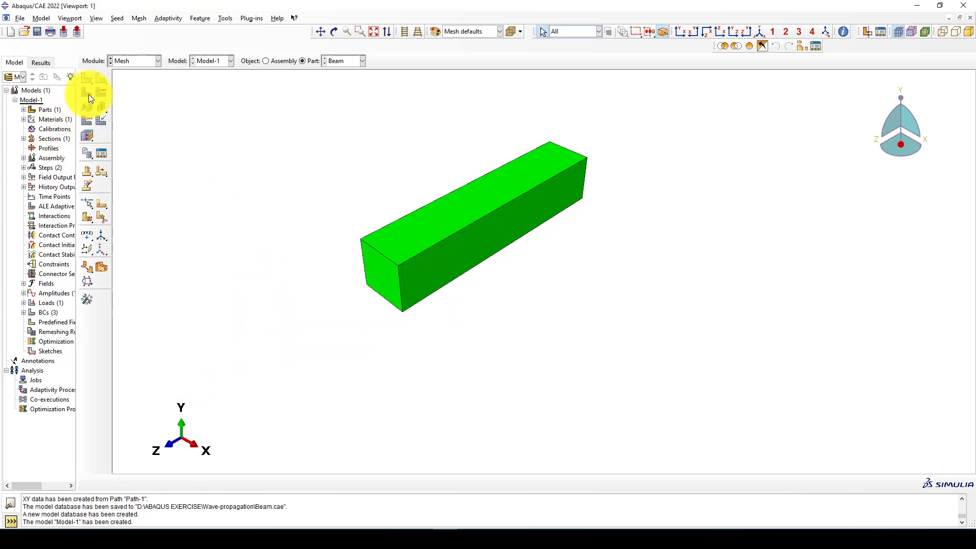
Step: Seed the Beam part with an approximate global size of 0.02
left_click(84, 80)
left_click_drag(112, 254, 189, 234)
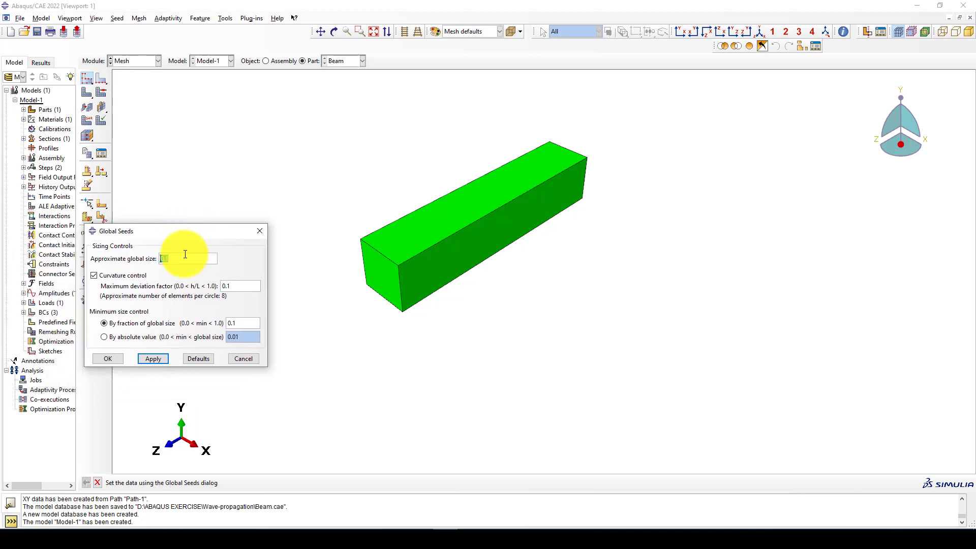
type("0.02")
left_click(100, 359)
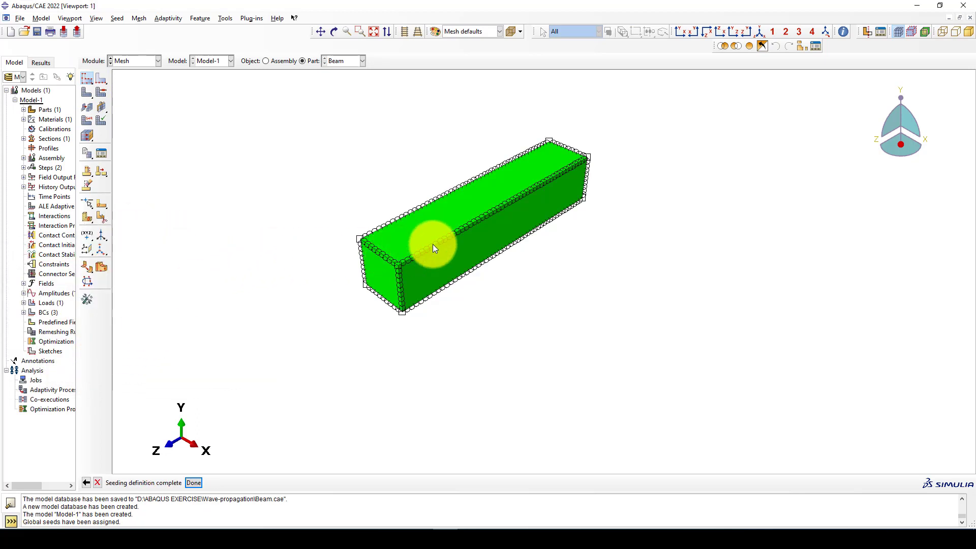
Step: Generate the mesh on the seeded Beam part
scroll(453, 225, "up", 2)
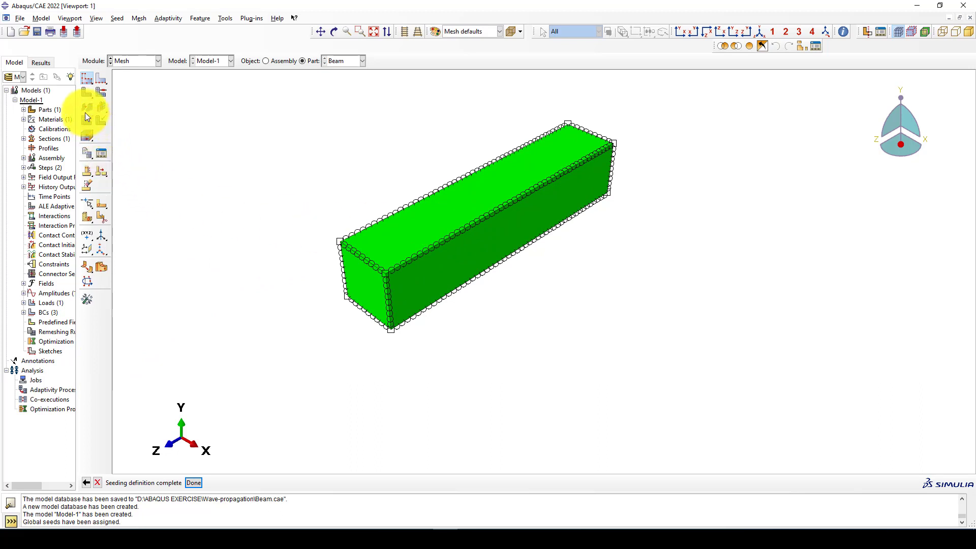
left_click(82, 92)
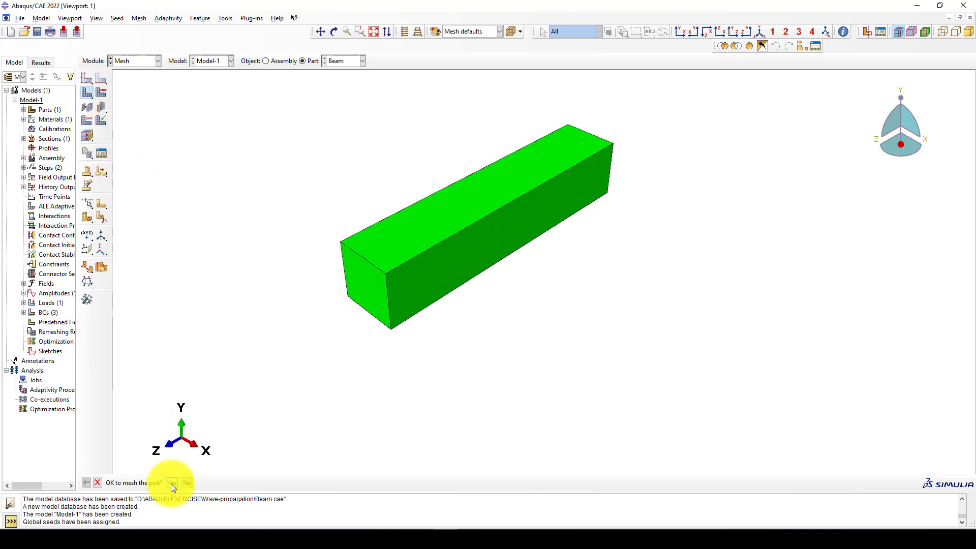
left_click(171, 483)
Step: In the Job module, create a full analysis job named WavePropagation from Model-1 with the default settings
left_click(143, 62)
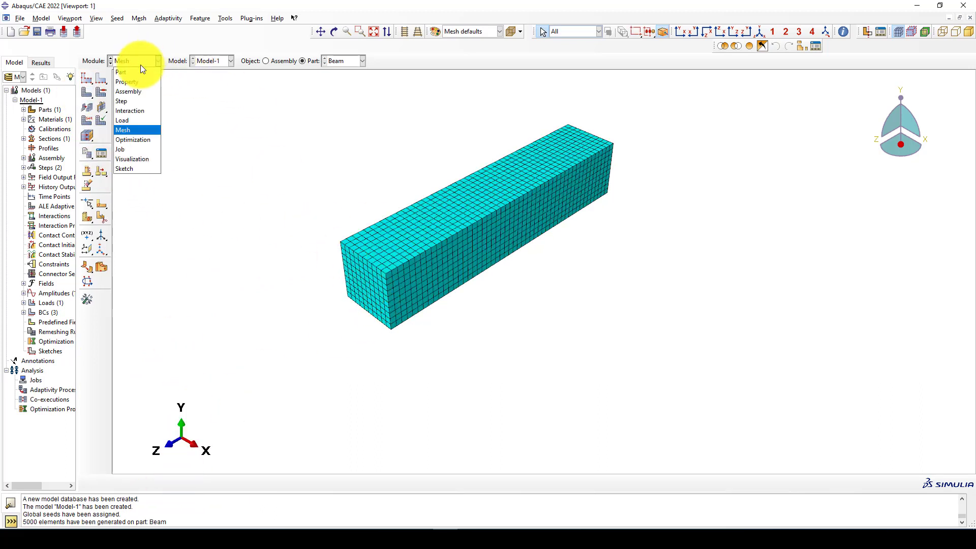
left_click(119, 150)
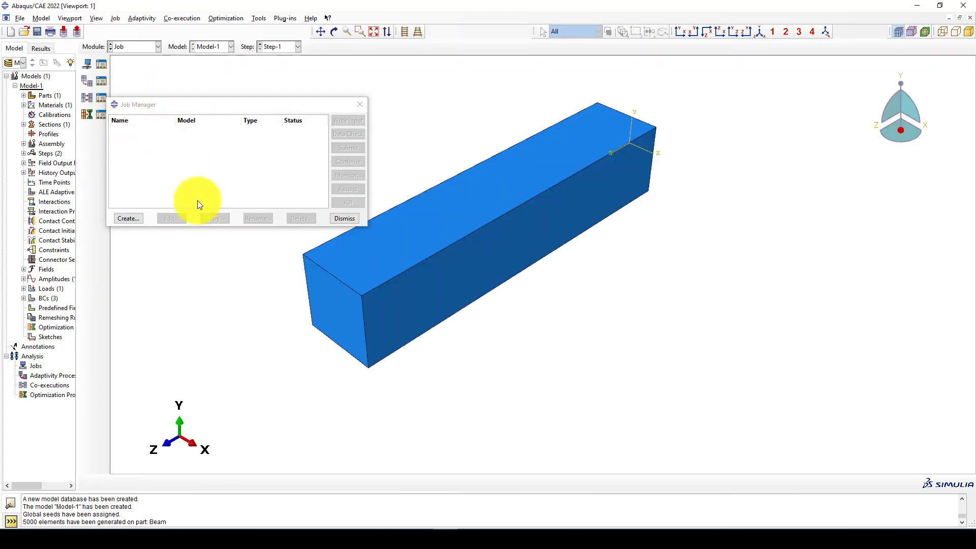
left_click(127, 218)
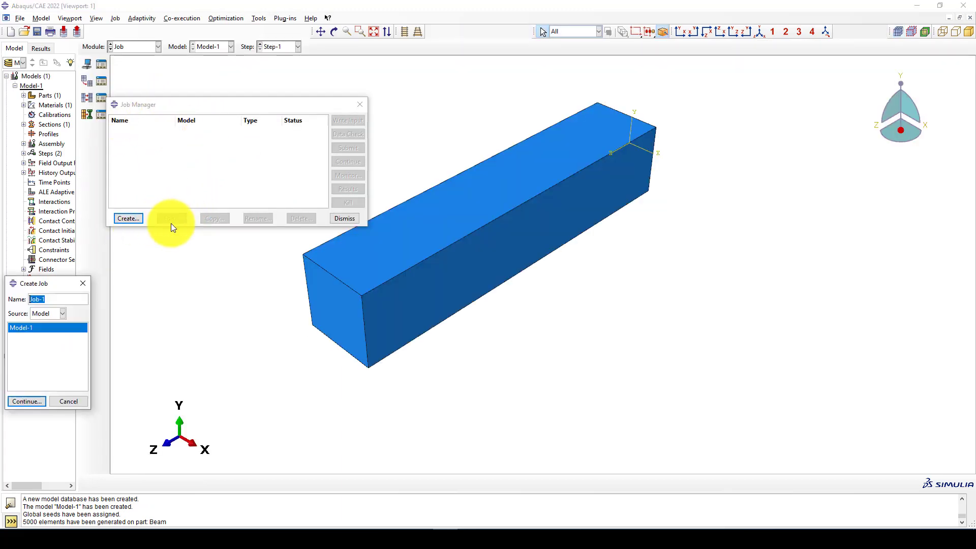
type("WavePropagation")
left_click(37, 400)
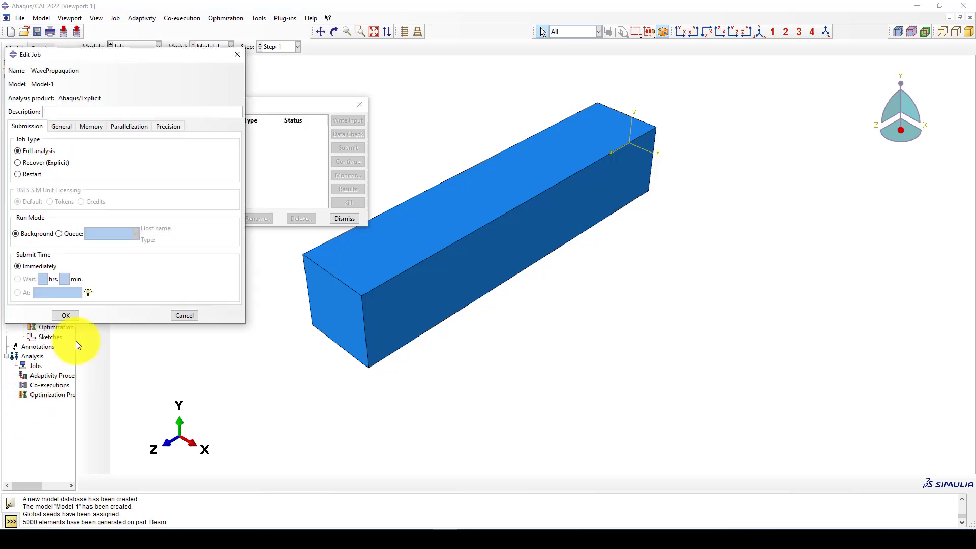
left_click(69, 314)
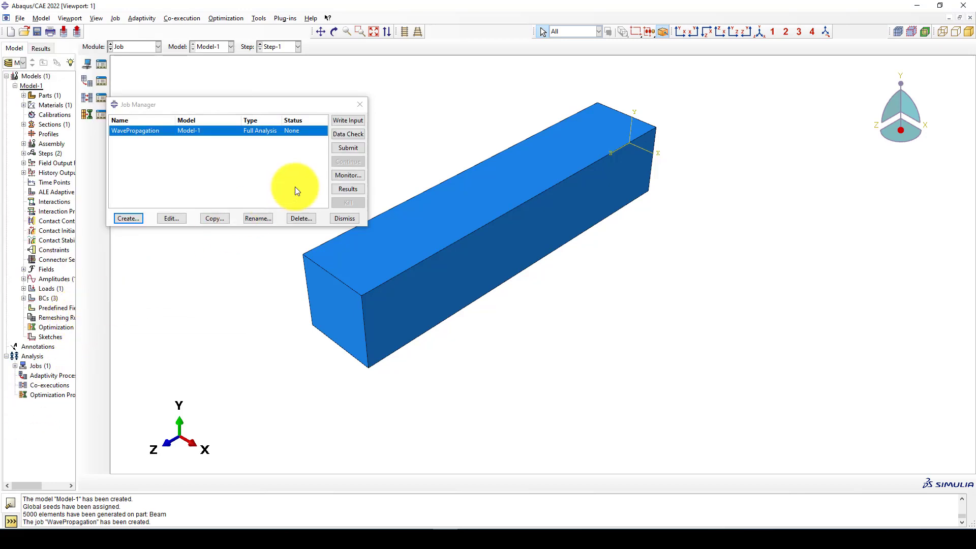
Step: Submit the WavePropagation job and follow its increments and log in an enlarged monitor window
left_click(358, 149)
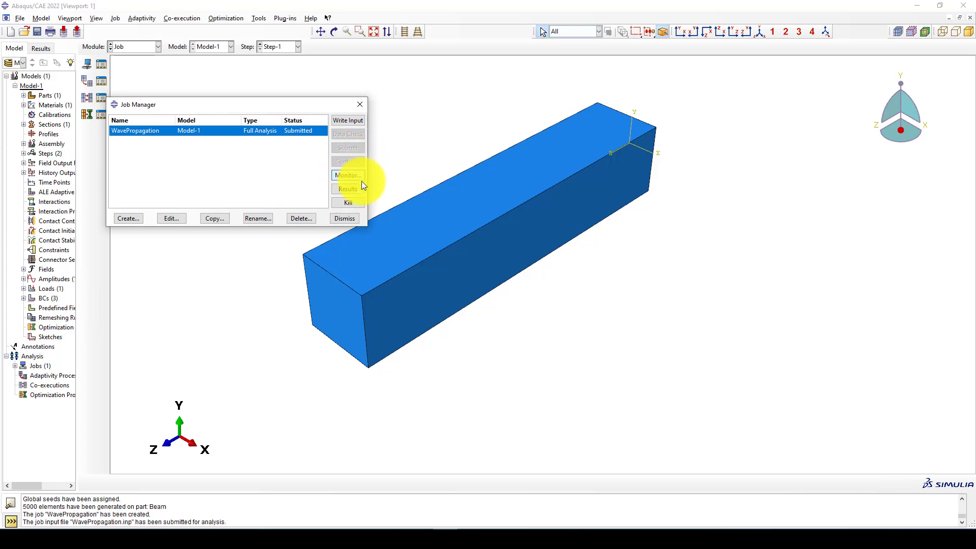
left_click(351, 175)
left_click_drag(208, 223, 307, 207)
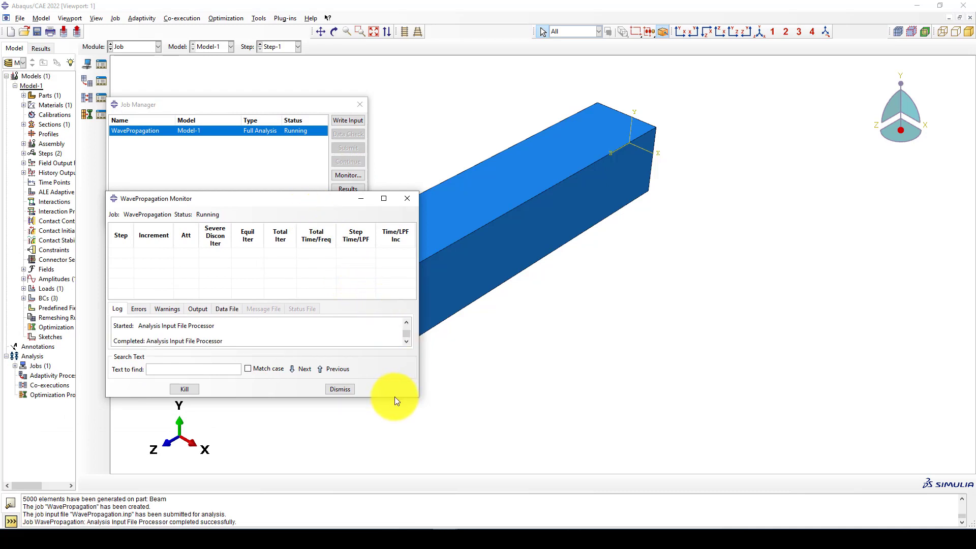
left_click_drag(394, 397, 404, 451)
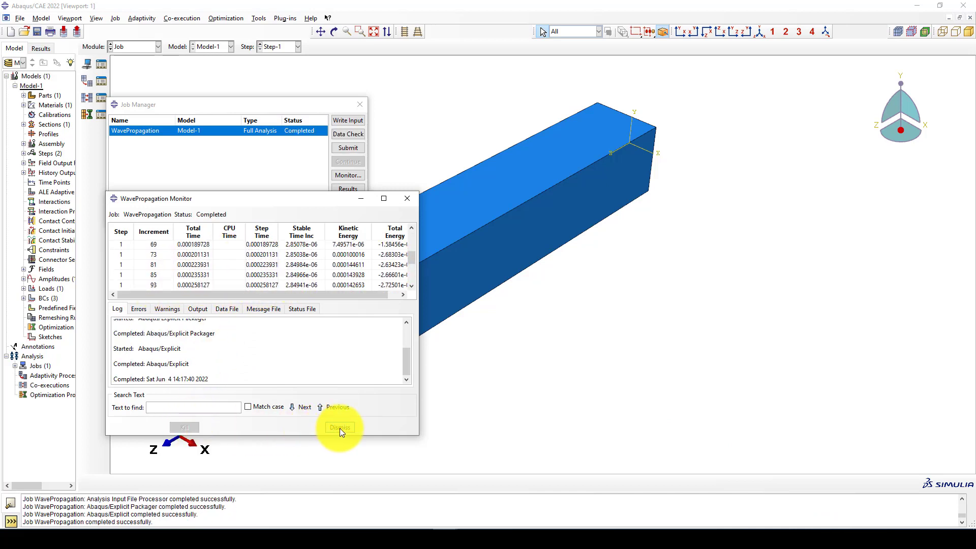
scroll(413, 260, "down", 3)
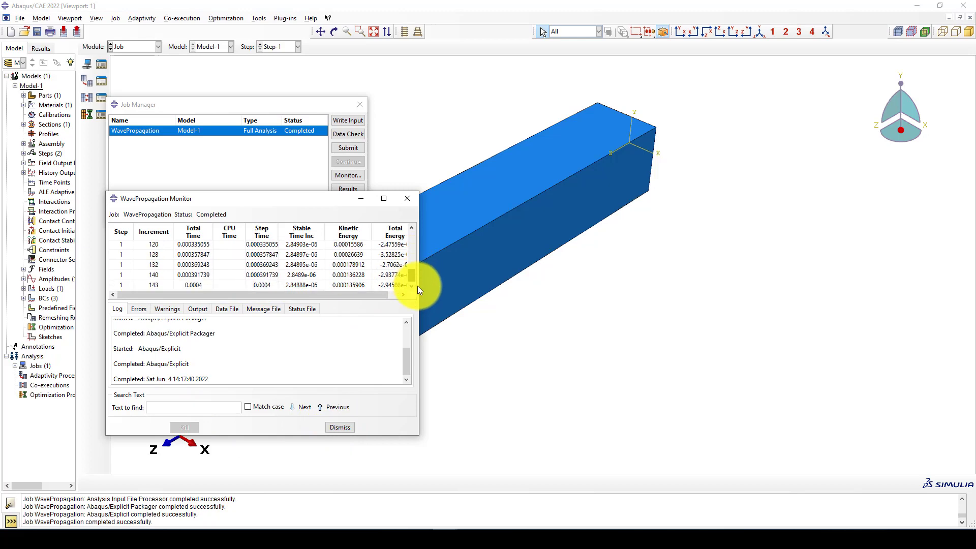
Step: Dismiss the job monitor, open the WavePropagation results and plot the Mises stress contours on the deformed beam
left_click(343, 428)
left_click(354, 189)
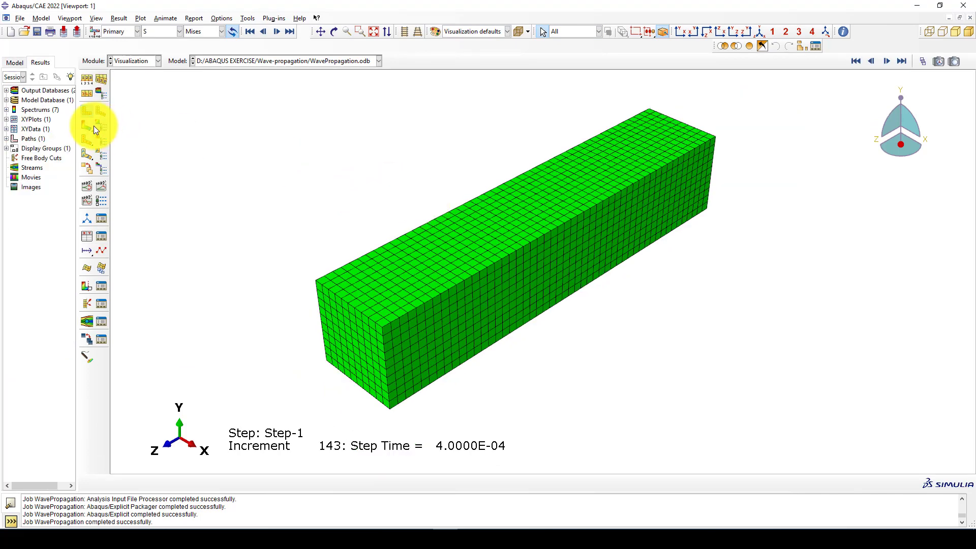
left_click(89, 127)
scroll(520, 181, "up", 2)
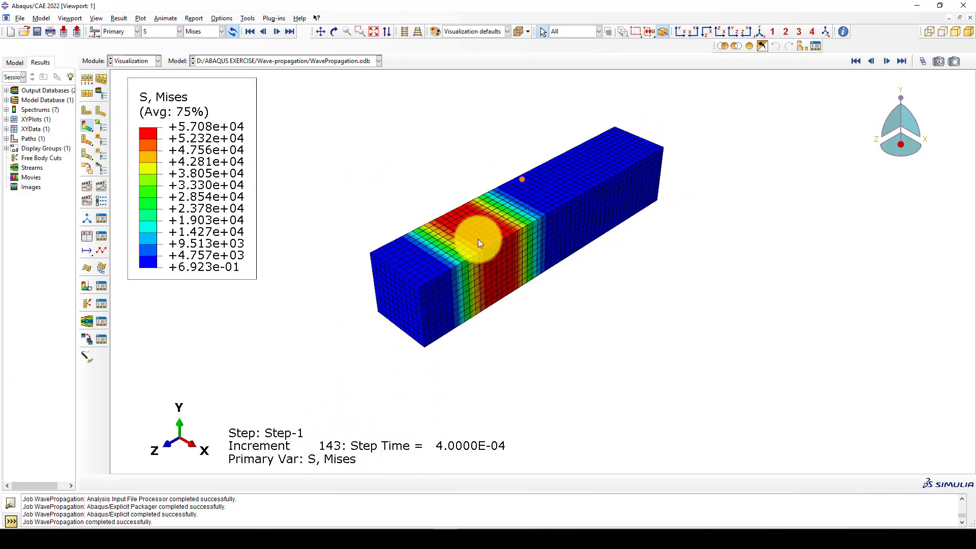
mouse_move(480, 277)
left_mouse_down("ctrl+alt")
mouse_move(490, 287)
mouse_move(471, 236)
left_mouse_up("ctrl+alt")
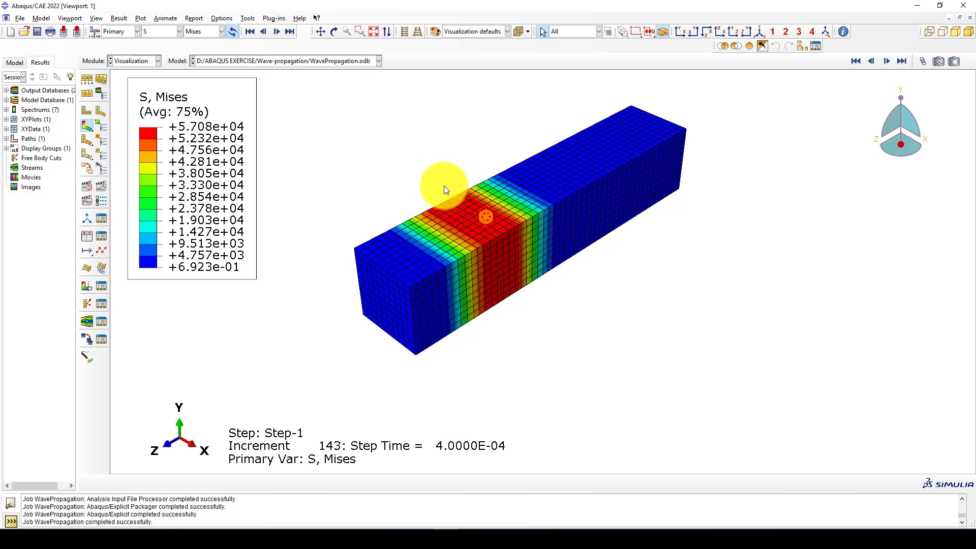
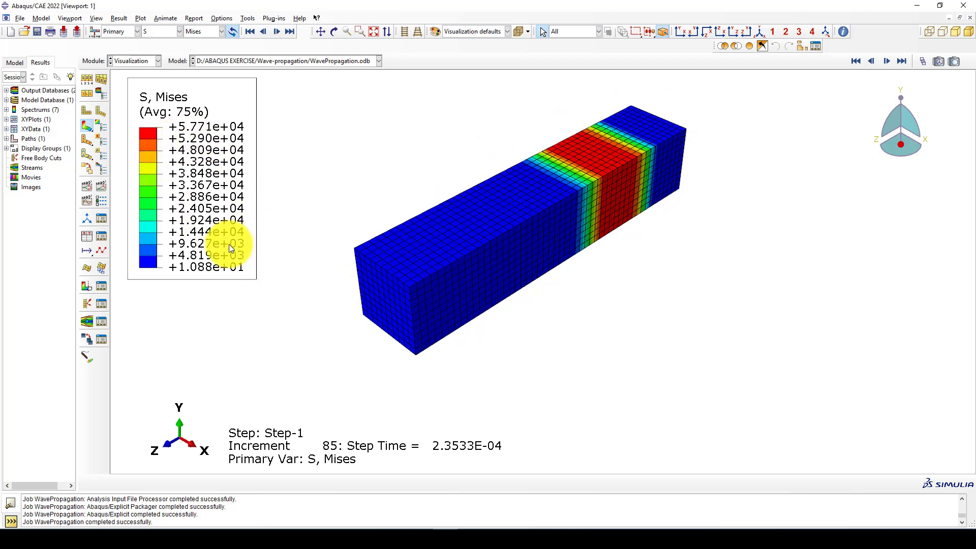
left_click(472, 245)
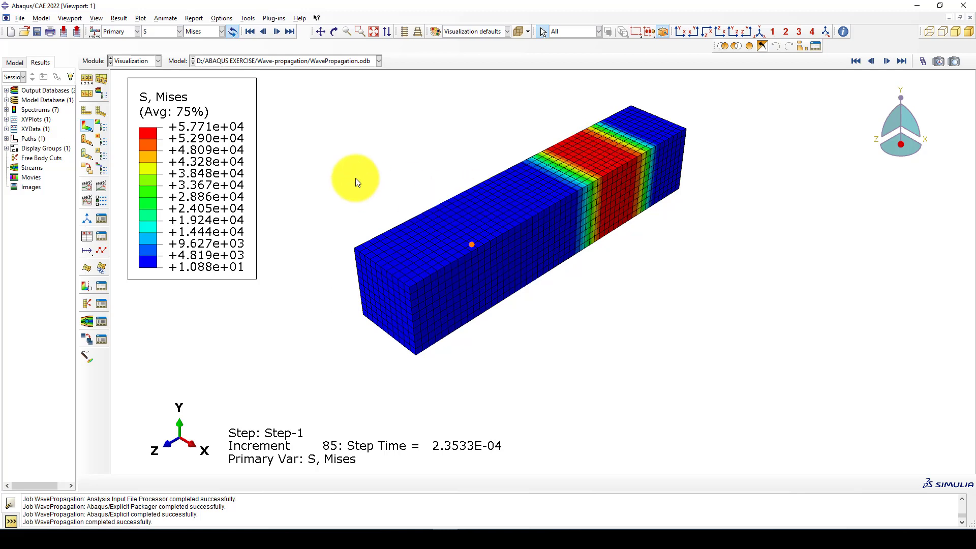
Step: Start a new path of type Point list with the default name for the beam results
left_click(247, 20)
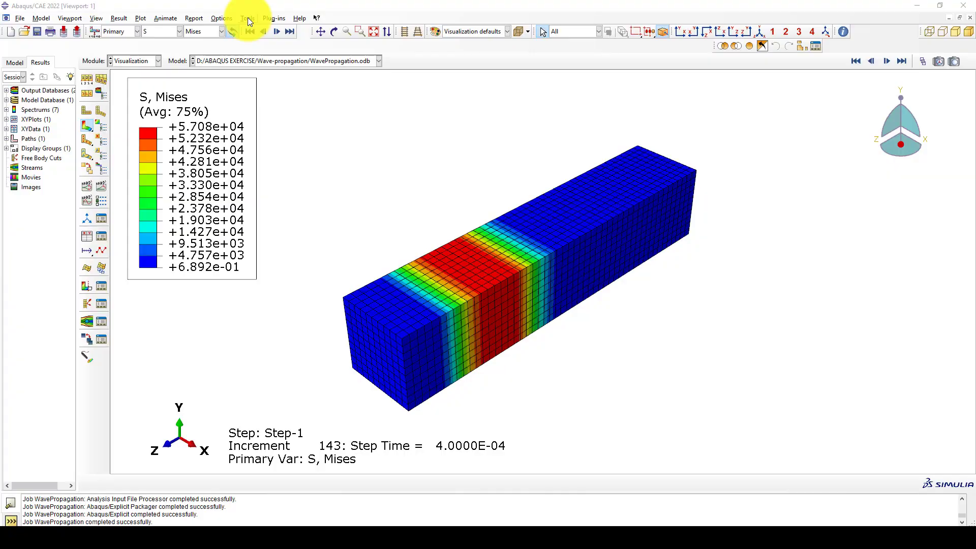
left_click(248, 19)
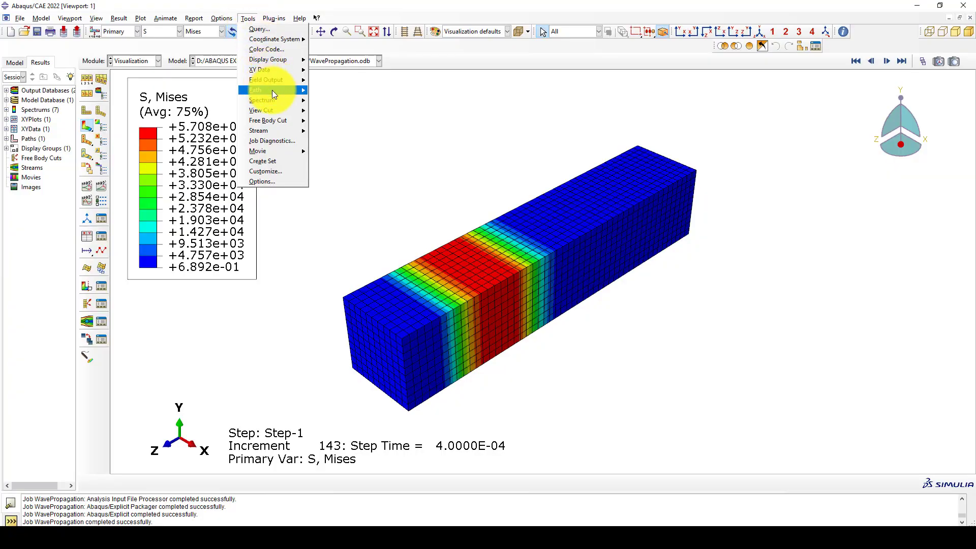
mouse_move(272, 90)
left_click(331, 101)
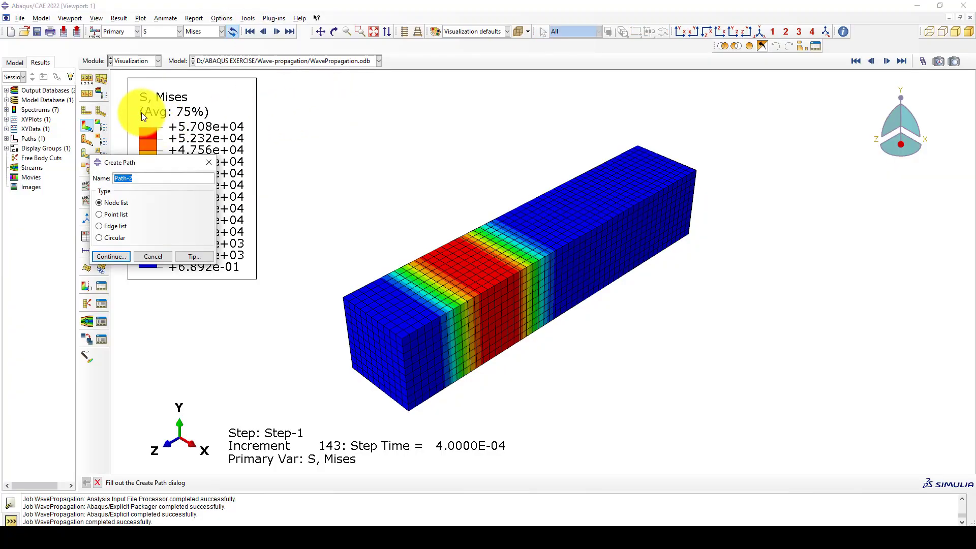
left_click(520, 126)
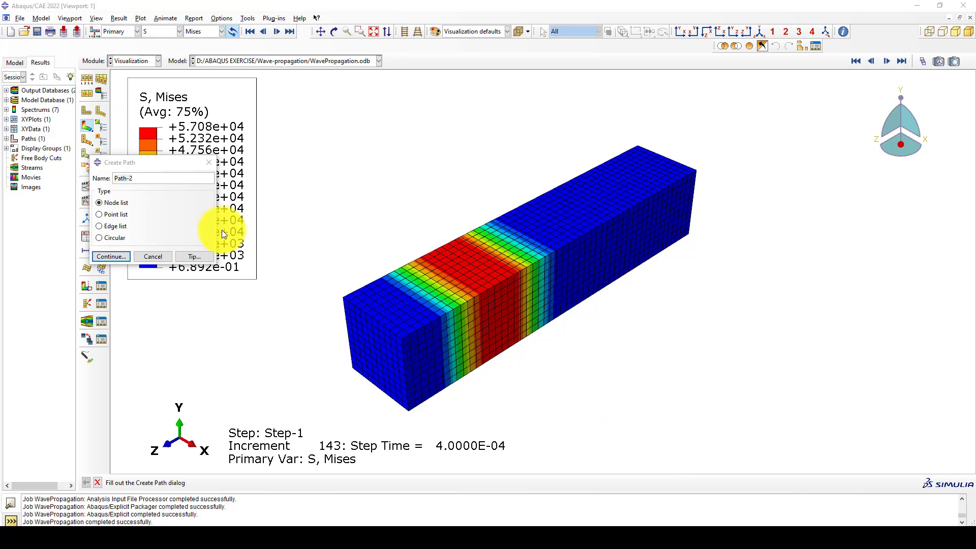
left_click_drag(149, 161, 139, 165)
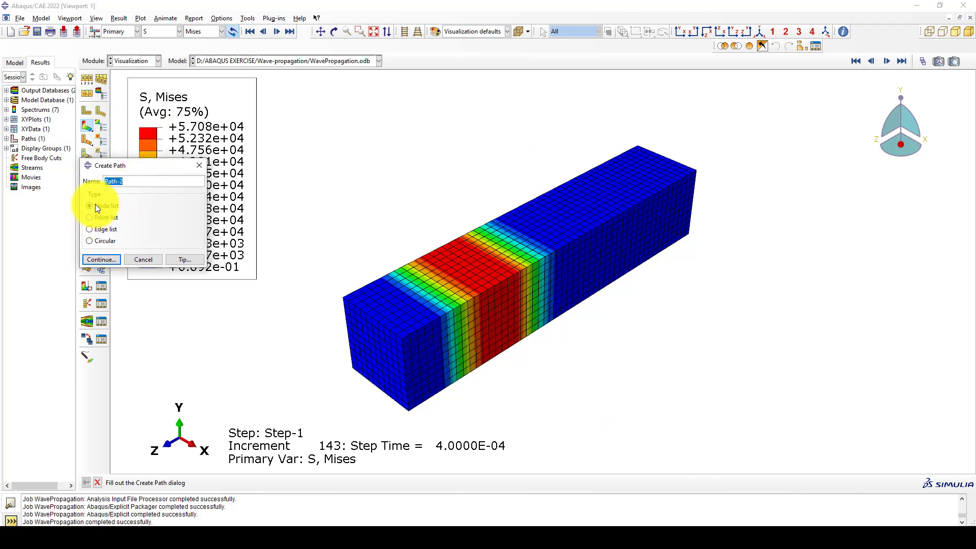
left_click(103, 219)
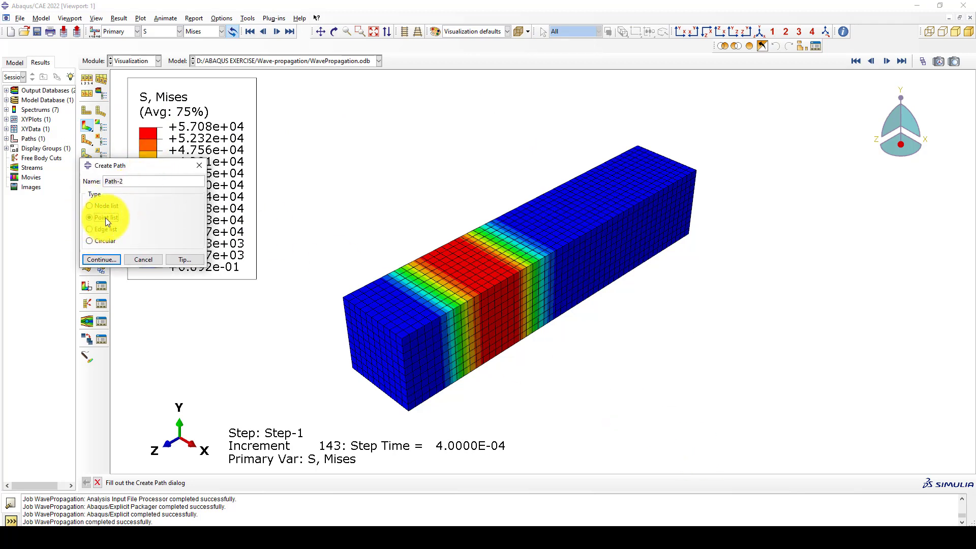
left_click(102, 259)
left_click_drag(132, 146, 160, 145)
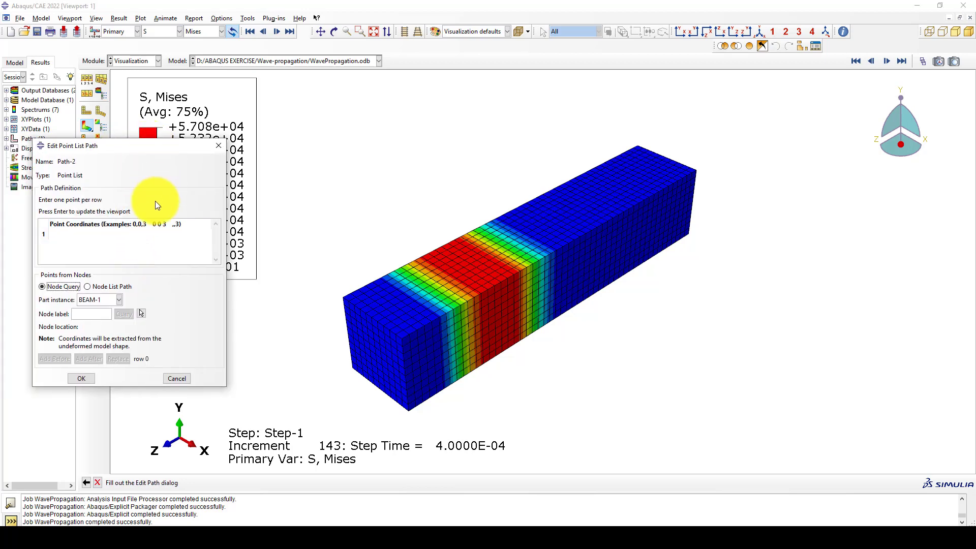
Step: Enter 0, 0.1, 0.1 as the coordinates of the path's first point
left_click(76, 234)
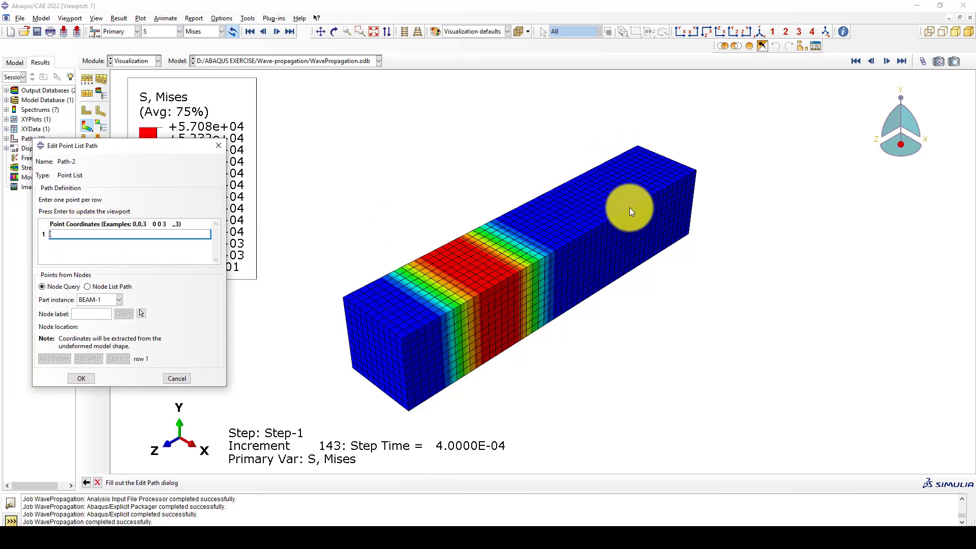
left_click_drag(627, 207, 677, 178, "ctrl+alt")
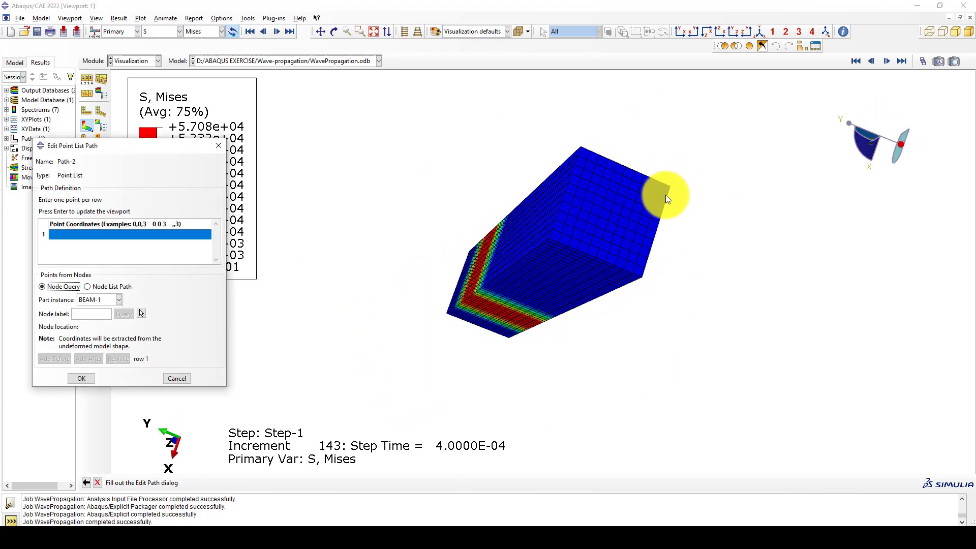
left_click_drag(633, 179, 428, 311, "ctrl+alt")
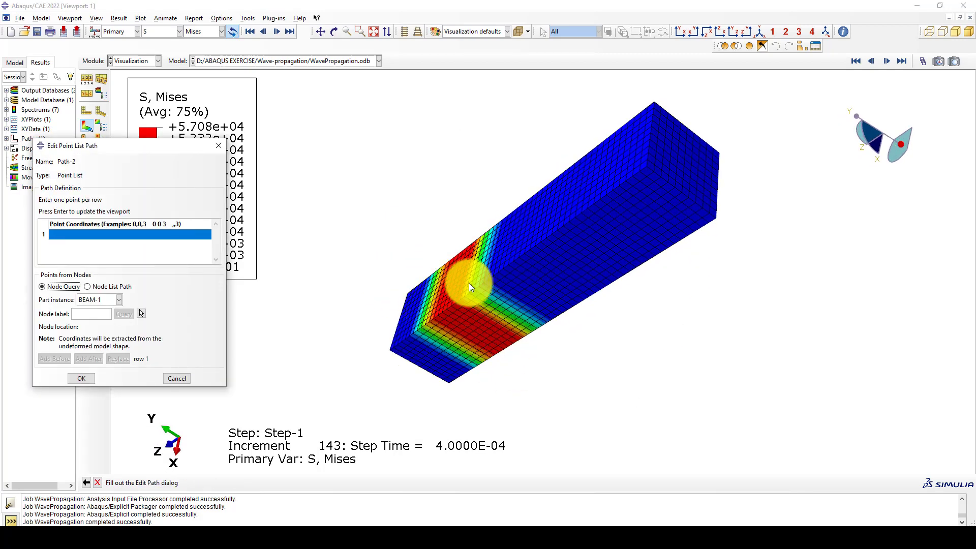
scroll(444, 268, "up", 2)
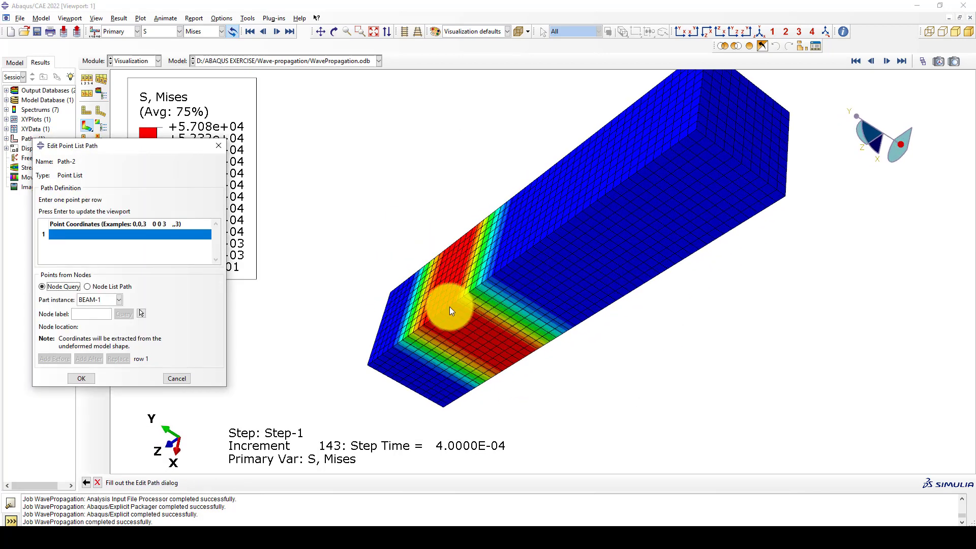
scroll(621, 199, "up", 3)
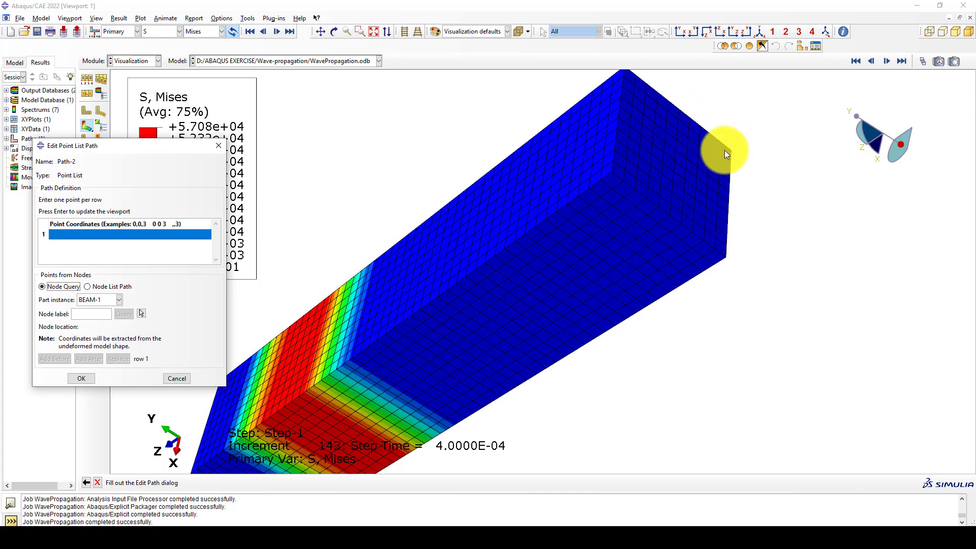
left_click_drag(724, 151, 667, 197, "ctrl+alt")
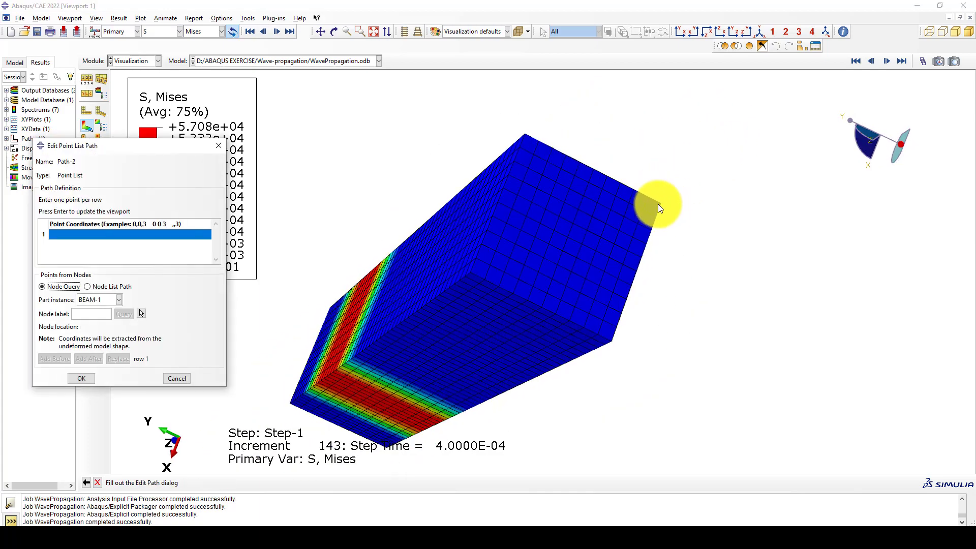
left_click(63, 237)
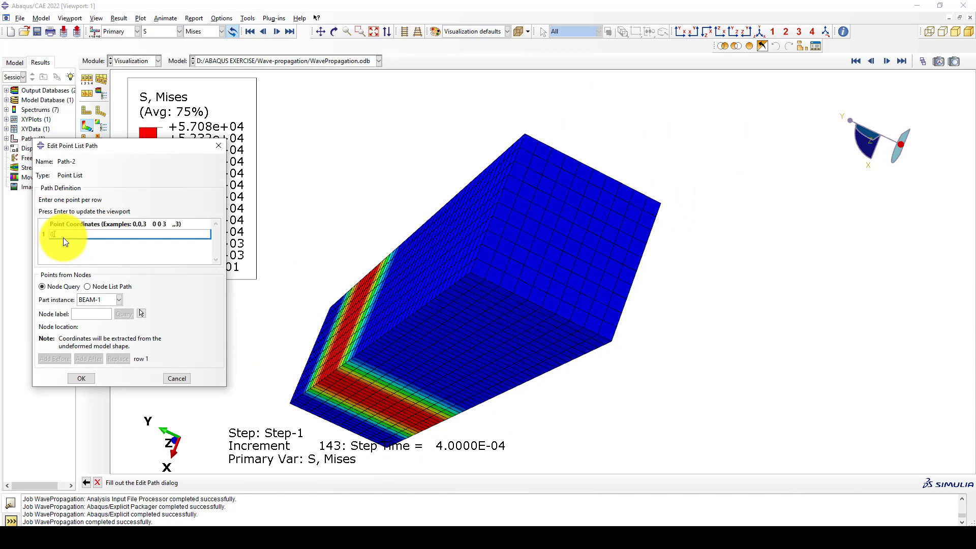
type("0,0,")
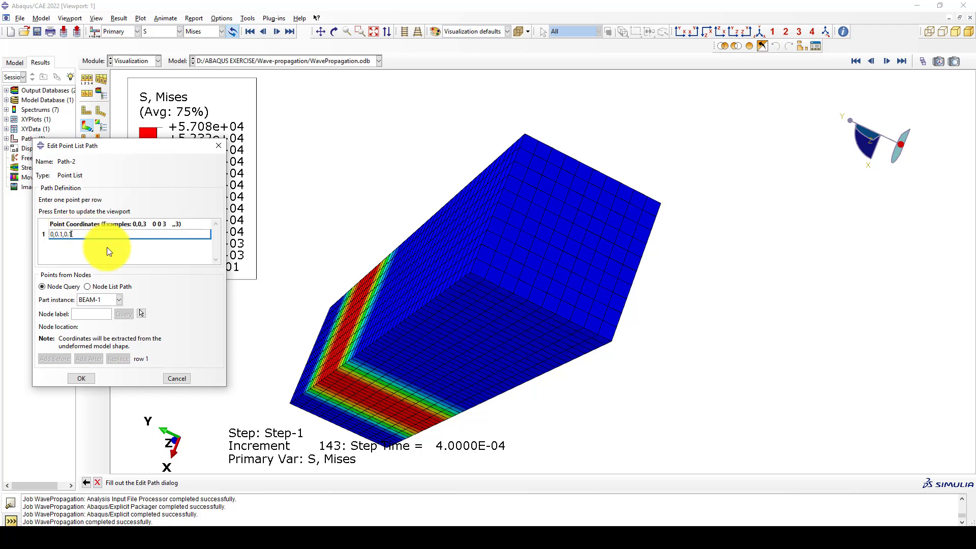
key("Return")
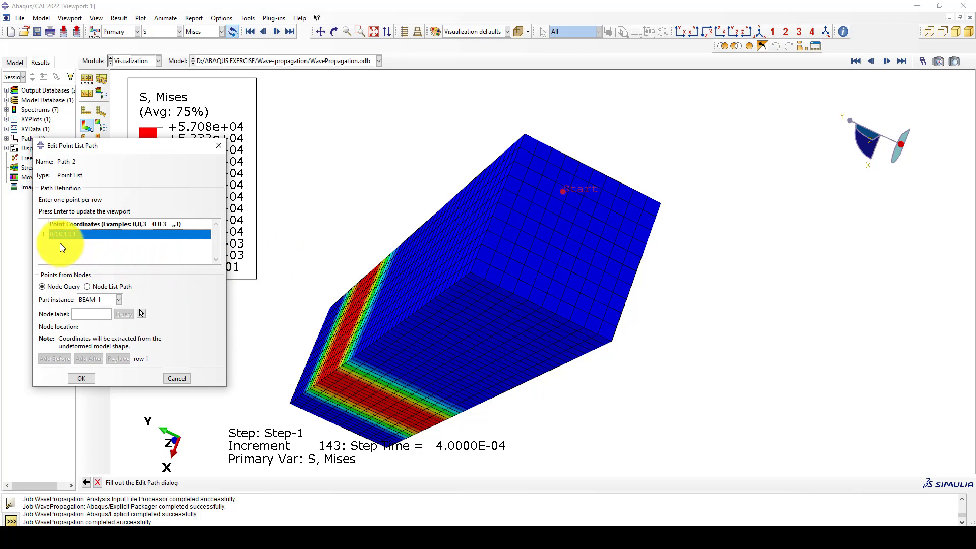
Step: Add a second path point at 0, 0.1, 1 after the first one and finish the path
right_click(78, 233)
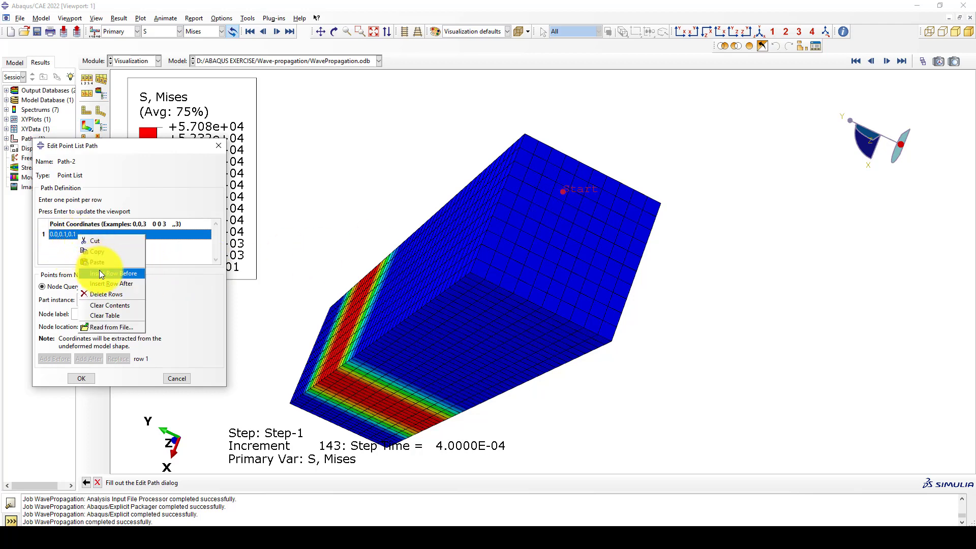
left_click(109, 283)
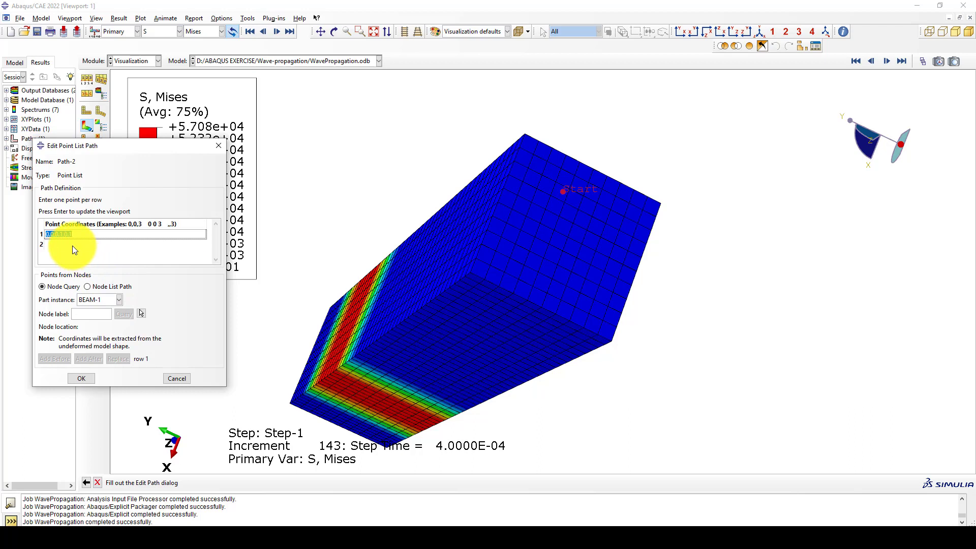
left_click(74, 246)
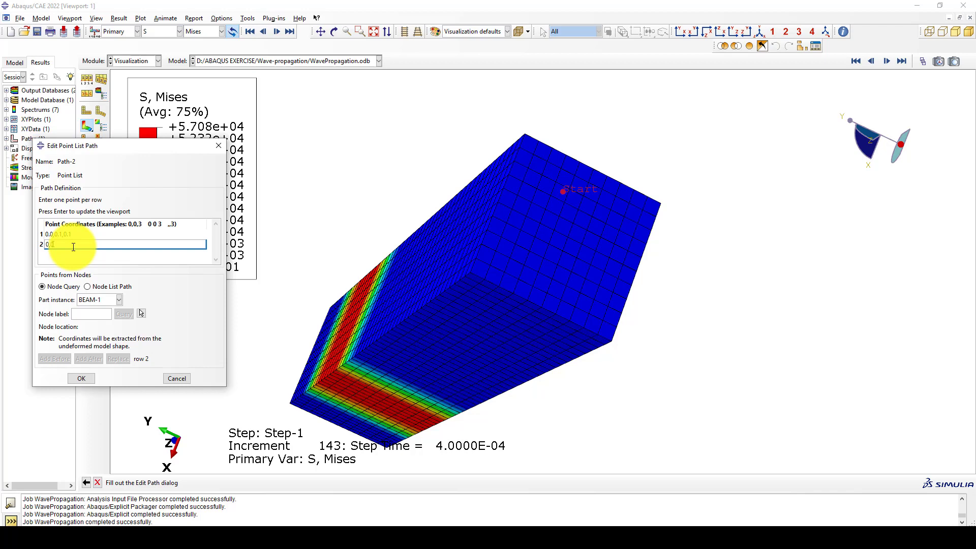
type("0,0.1")
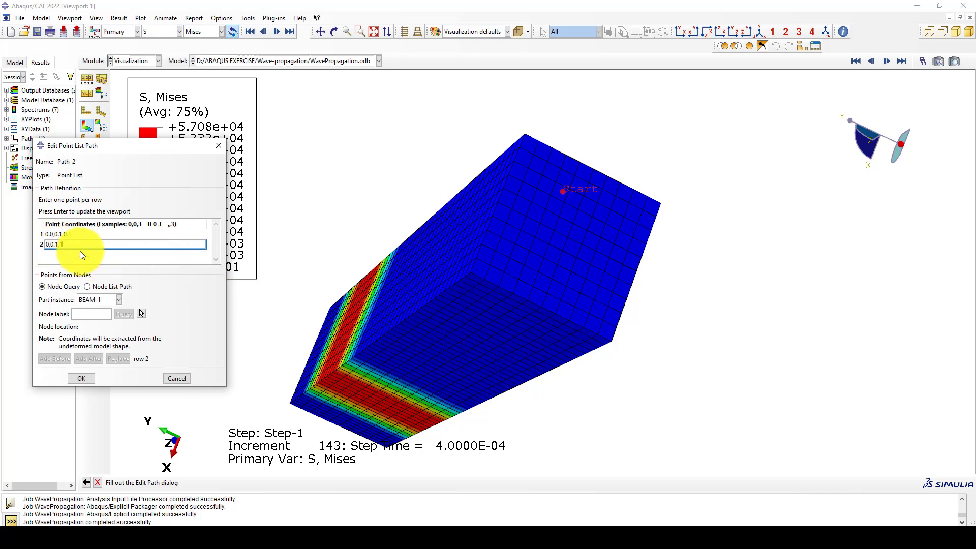
key("Return")
left_click_drag(383, 360, 575, 257, "ctrl+alt")
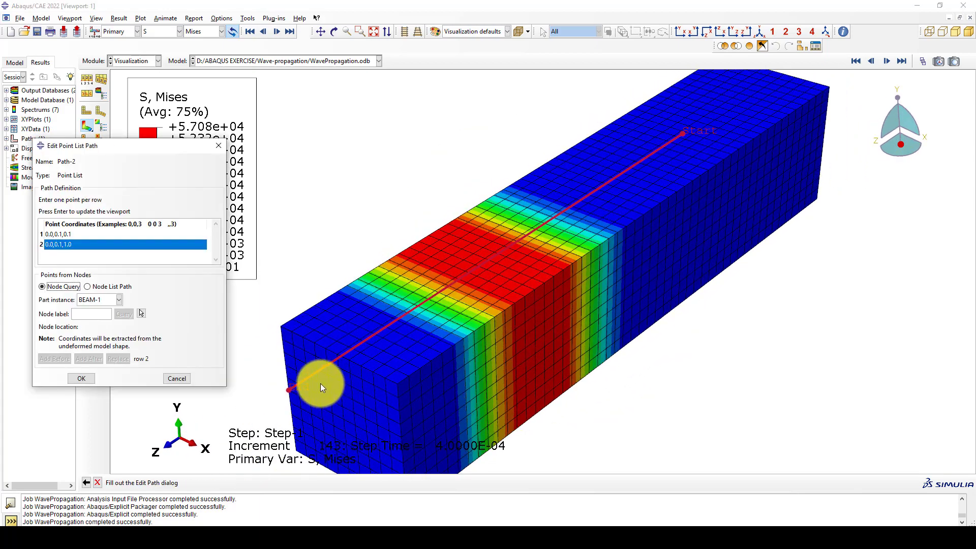
right_click_drag(320, 387, 354, 357, "ctrl+alt")
left_click(83, 379)
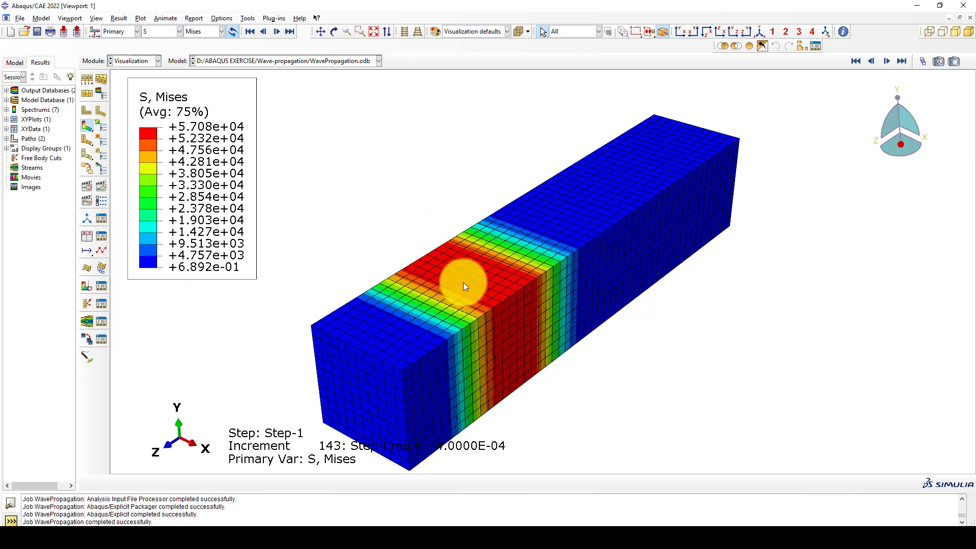
Step: Create XY data with Path as the source and choose Path-2 for the data extraction
right_click_drag(463, 282, 132, 280, "ctrl+alt")
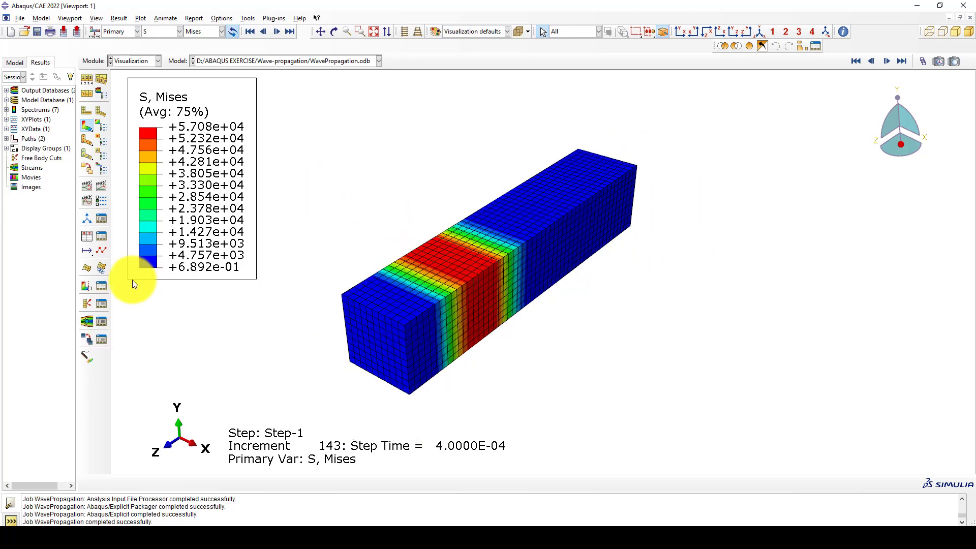
left_click(87, 237)
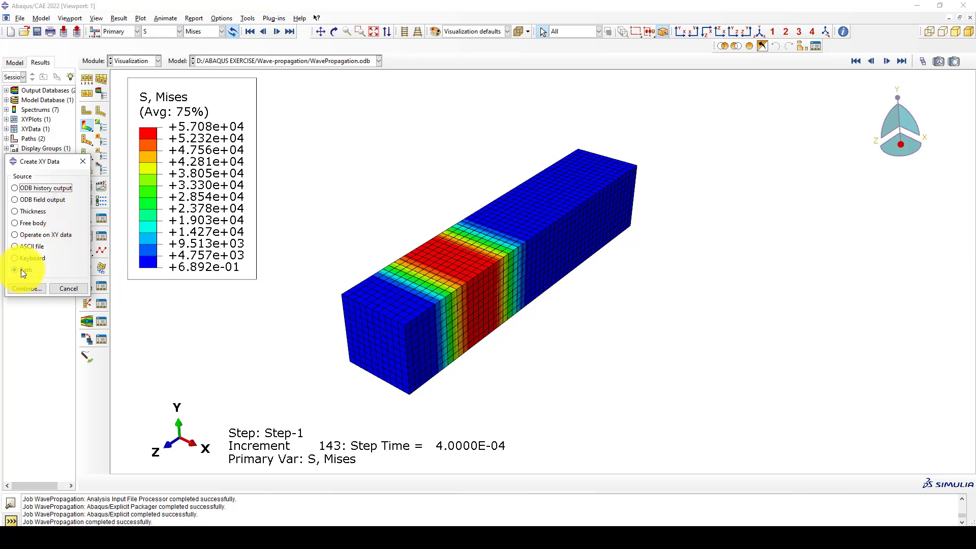
left_click(24, 289)
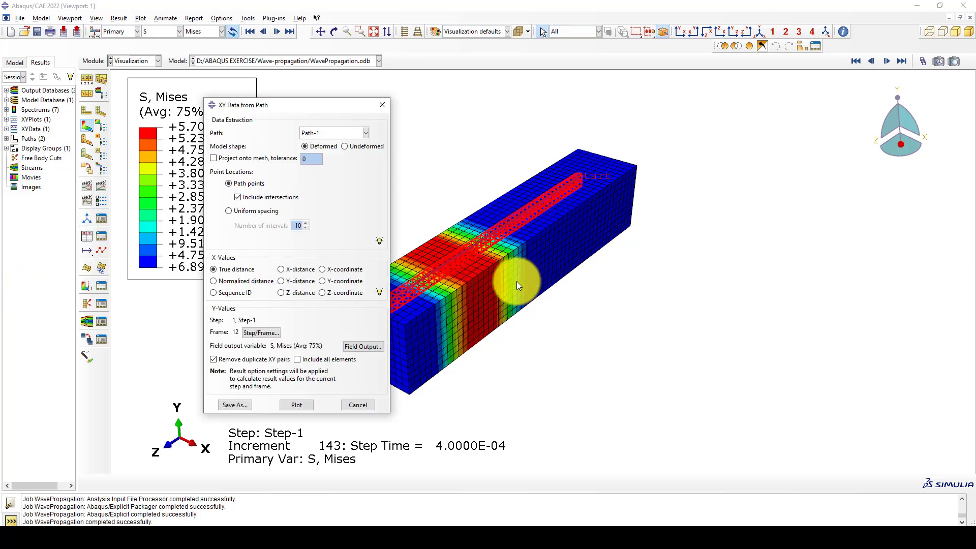
mouse_move(517, 282)
right_mouse_down("ctrl+alt")
mouse_move(745, 201)
mouse_move(395, 164)
right_mouse_up("ctrl+alt")
left_click(310, 132)
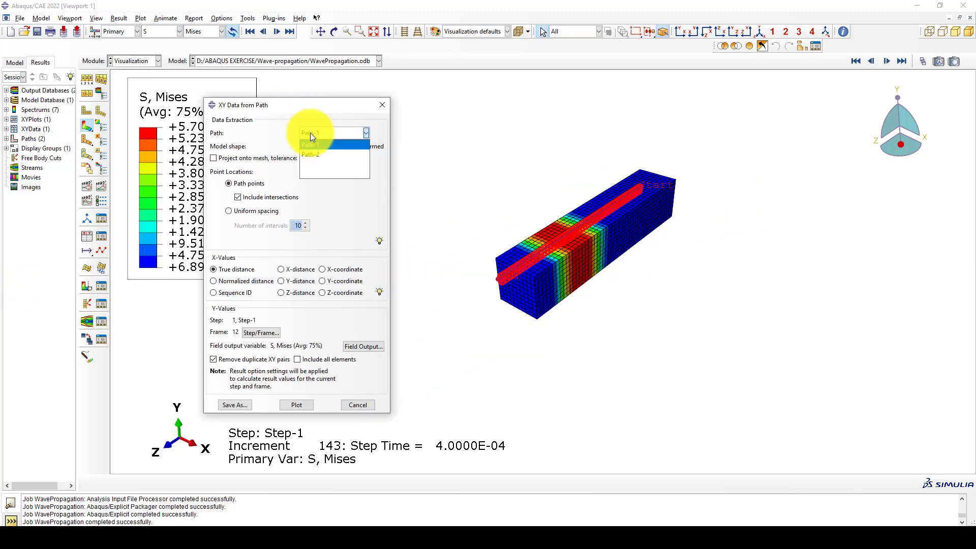
left_click(313, 151)
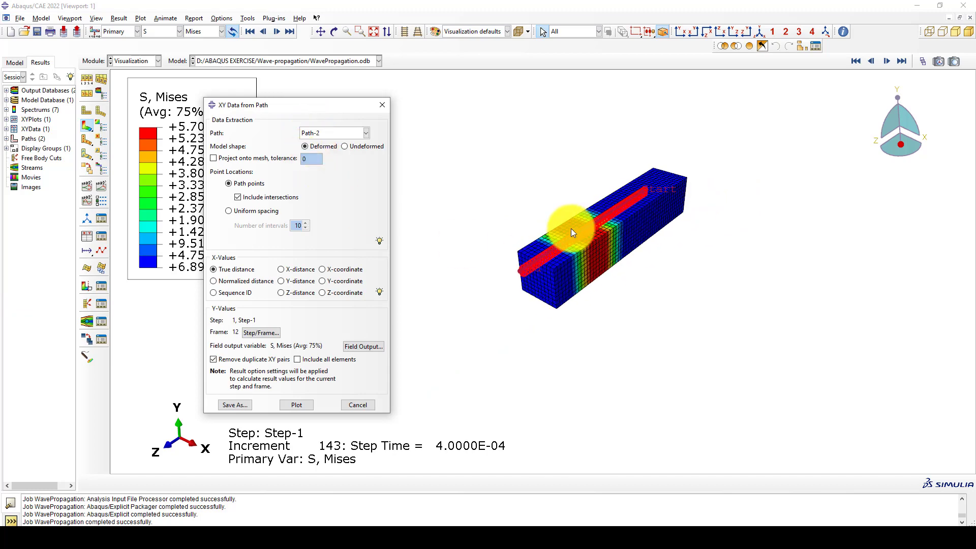
Step: Plot the Mises stress against true distance along Path-2, using path points with intersections included
left_click(241, 197)
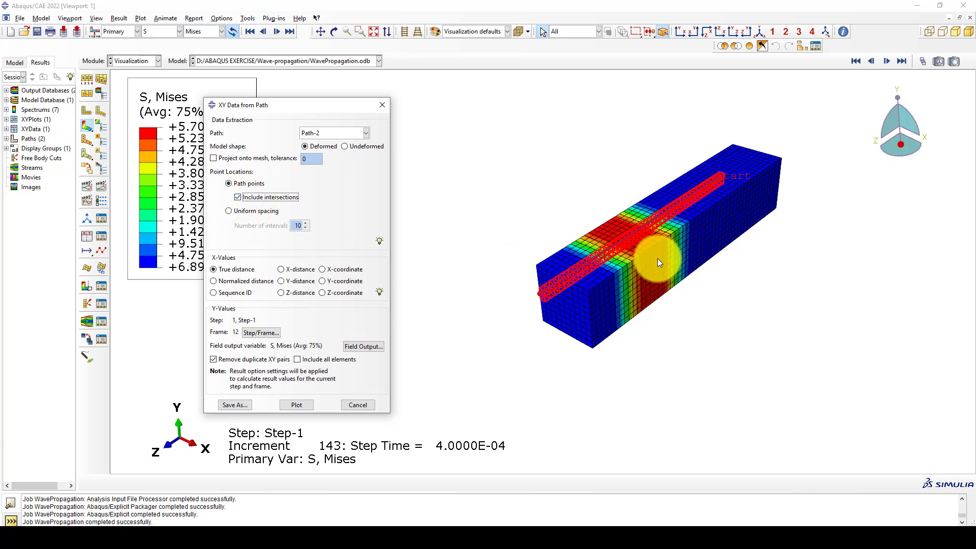
mouse_move(657, 258)
right_mouse_down("ctrl+alt")
mouse_move(727, 200)
mouse_move(654, 197)
mouse_move(556, 219)
right_mouse_up("ctrl+alt")
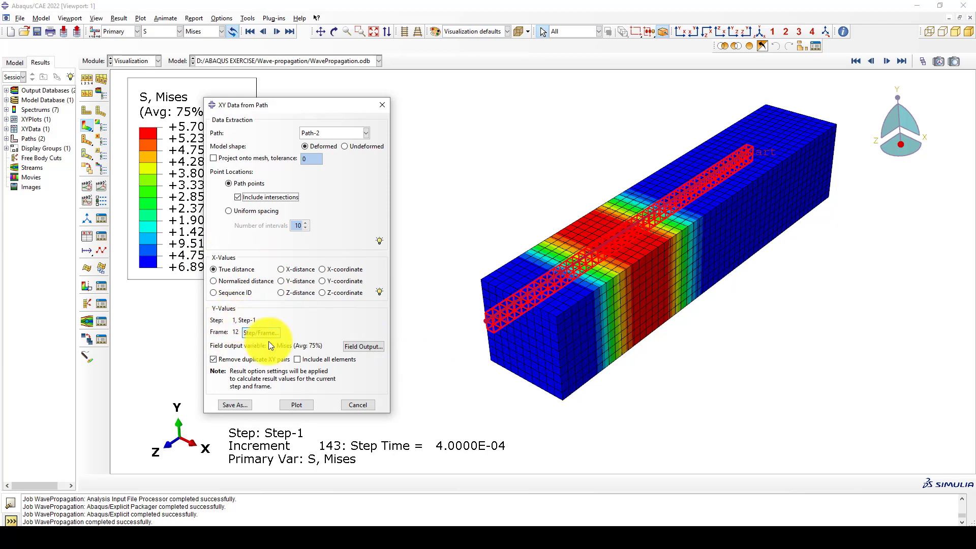
left_click(297, 405)
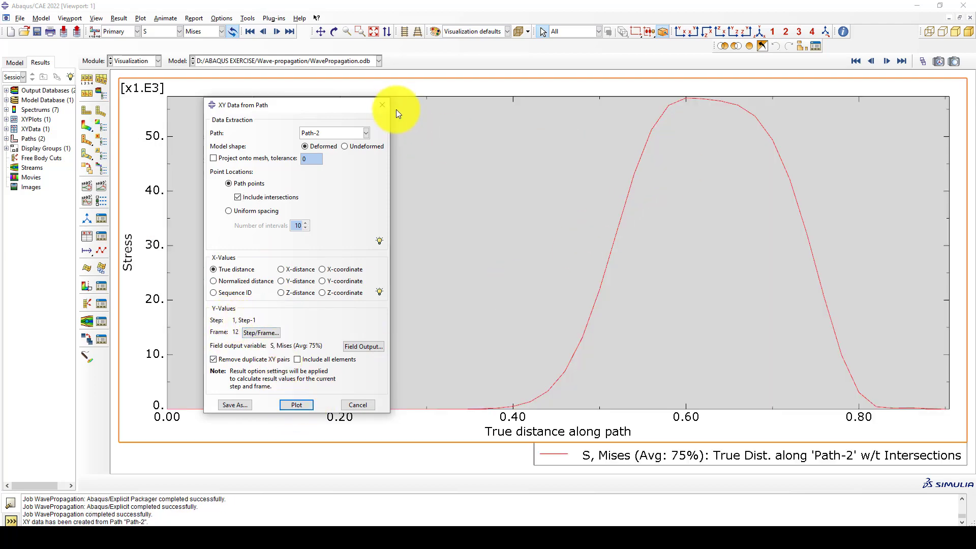
Step: Switch the path data extraction to frame 3 of Step-1 and plot the Mises stress along Path-2
left_click_drag(349, 106, 494, 260)
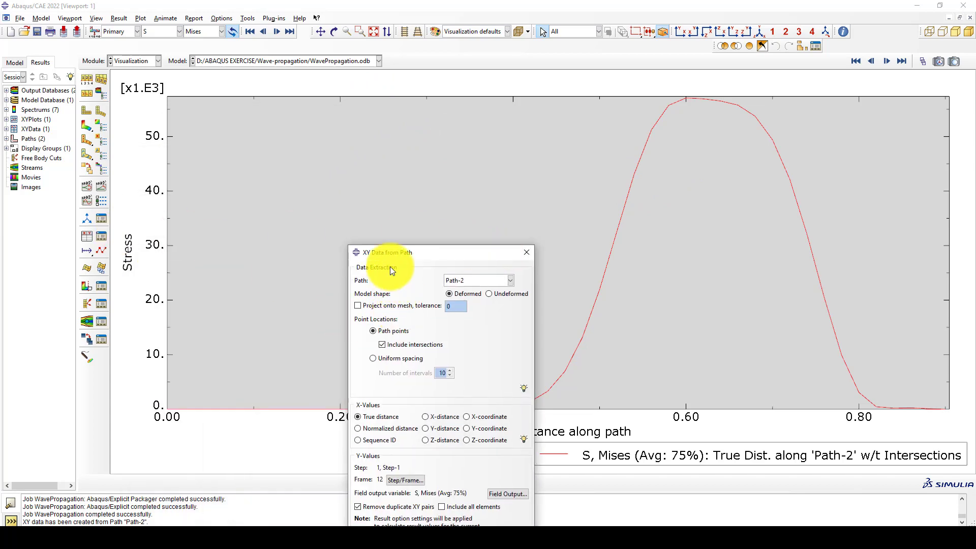
left_click_drag(389, 265, 252, 211)
left_click_drag(255, 171, 207, 181)
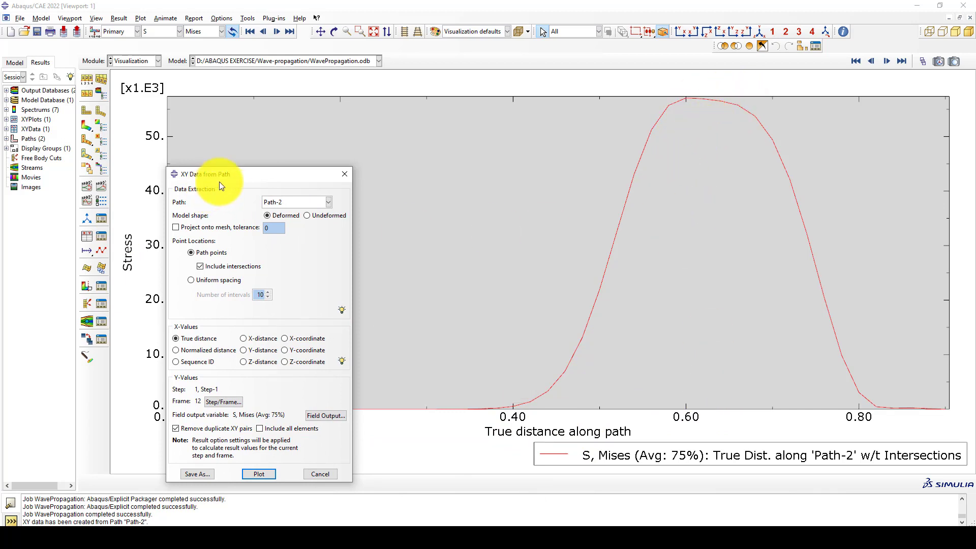
left_click_drag(305, 174, 402, 131)
left_click(321, 358)
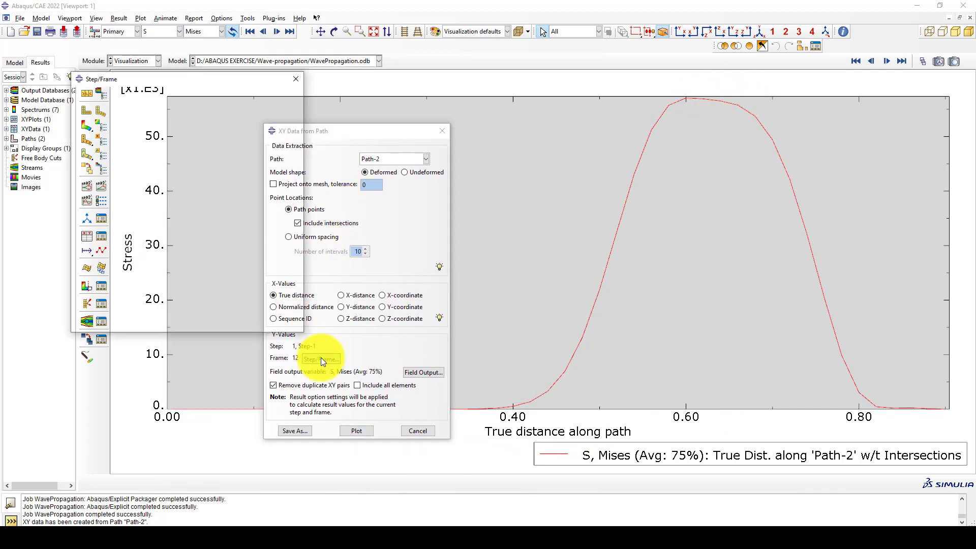
left_click(179, 206)
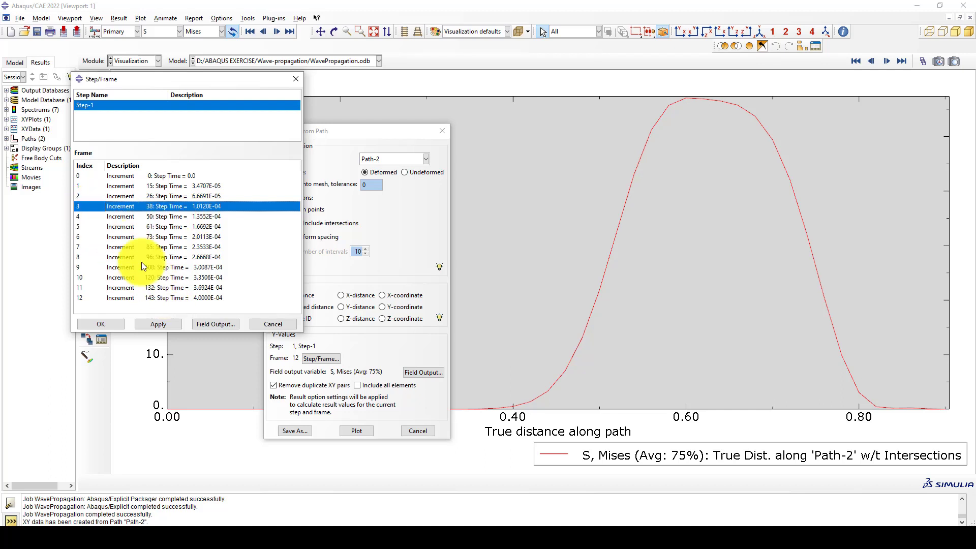
left_click(156, 323)
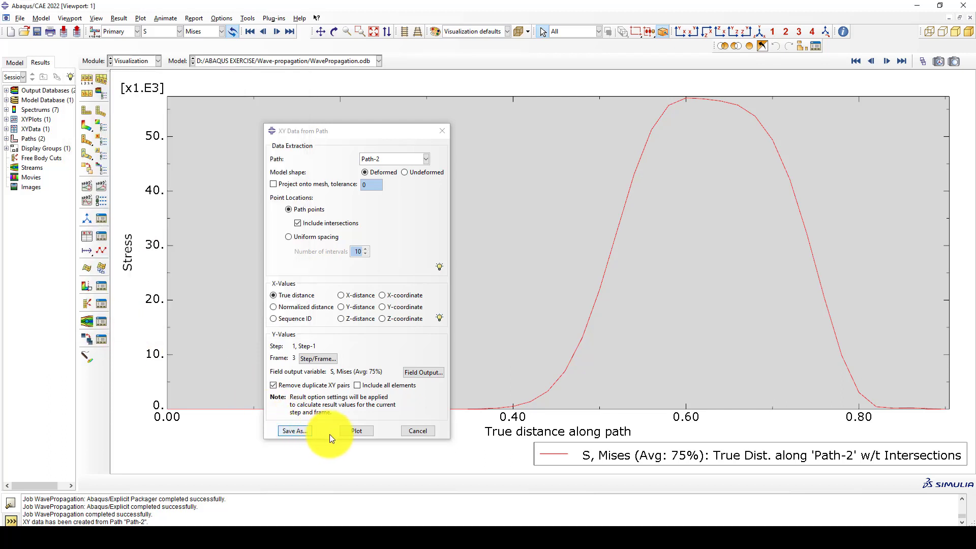
left_click(357, 431)
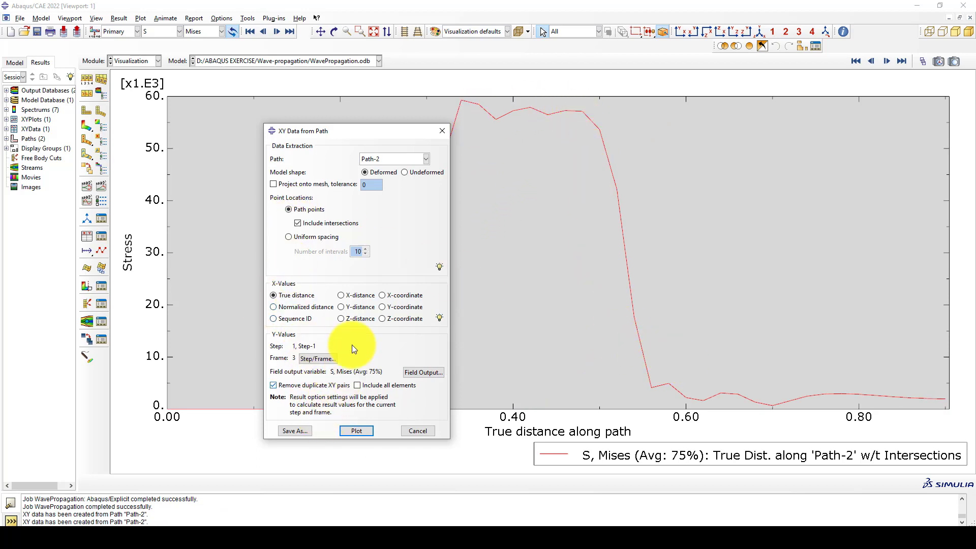
Step: Set the extraction back to frame 12, plot the Mises stress along Path-2 again, and close the path data dialog
left_click(319, 357)
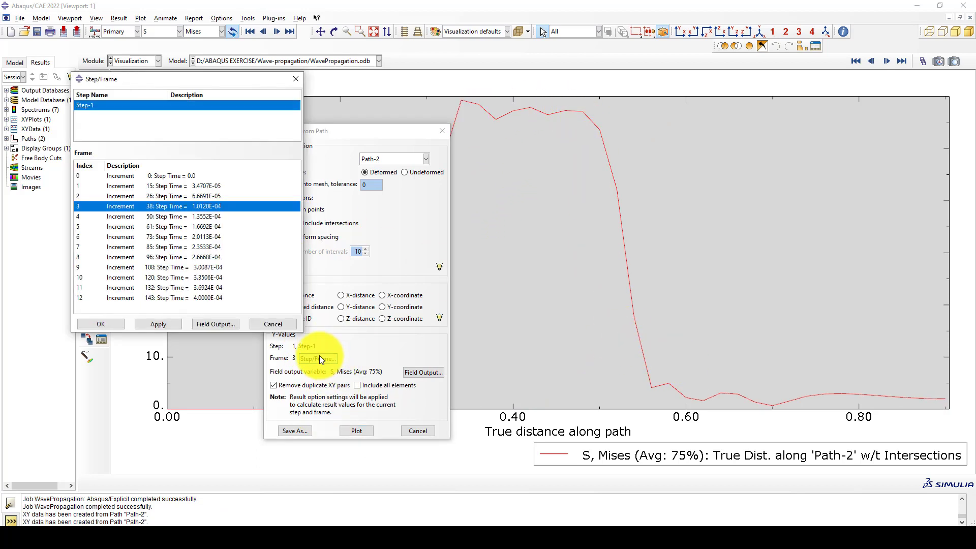
left_click(123, 297)
left_click(162, 325)
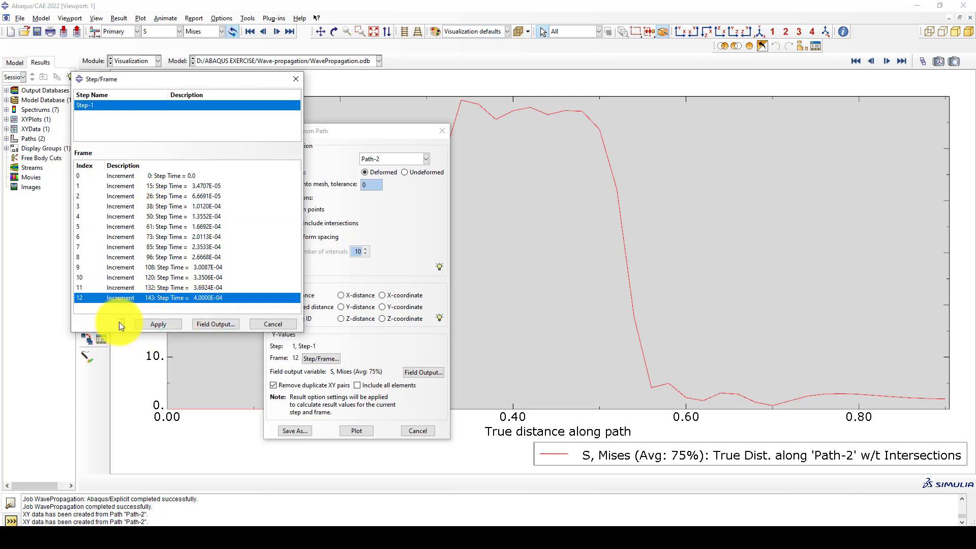
left_click(119, 324)
left_click(354, 429)
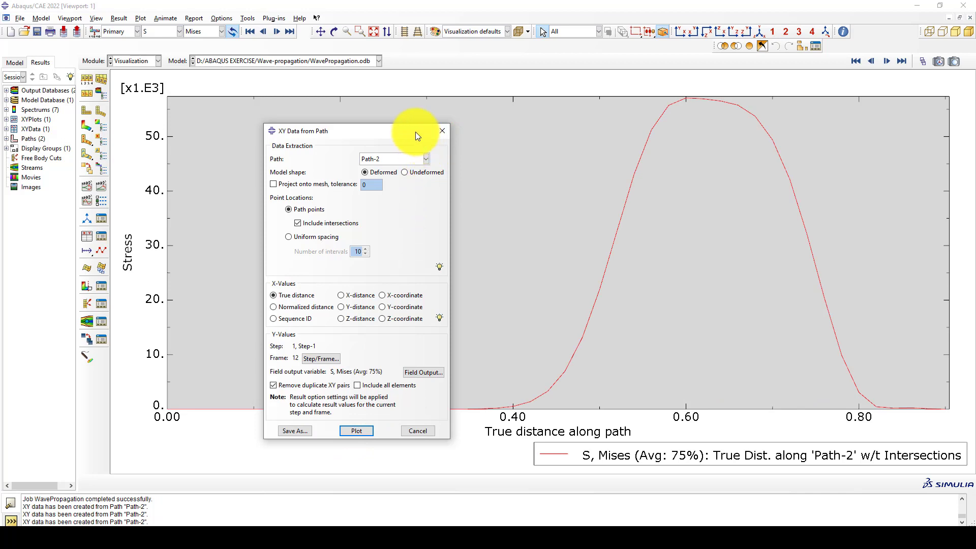
left_click_drag(415, 133, 303, 125)
left_click(329, 124)
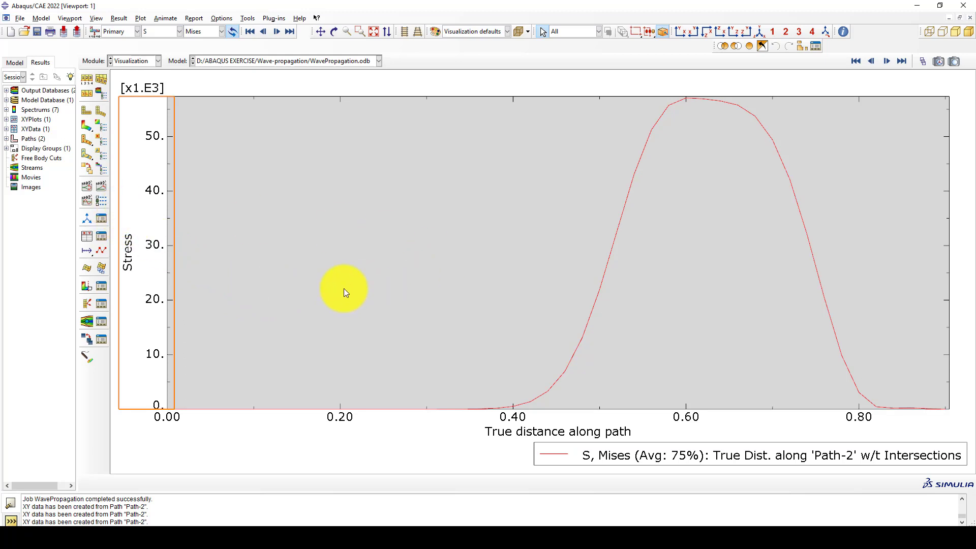
scroll(340, 289, "up", 1)
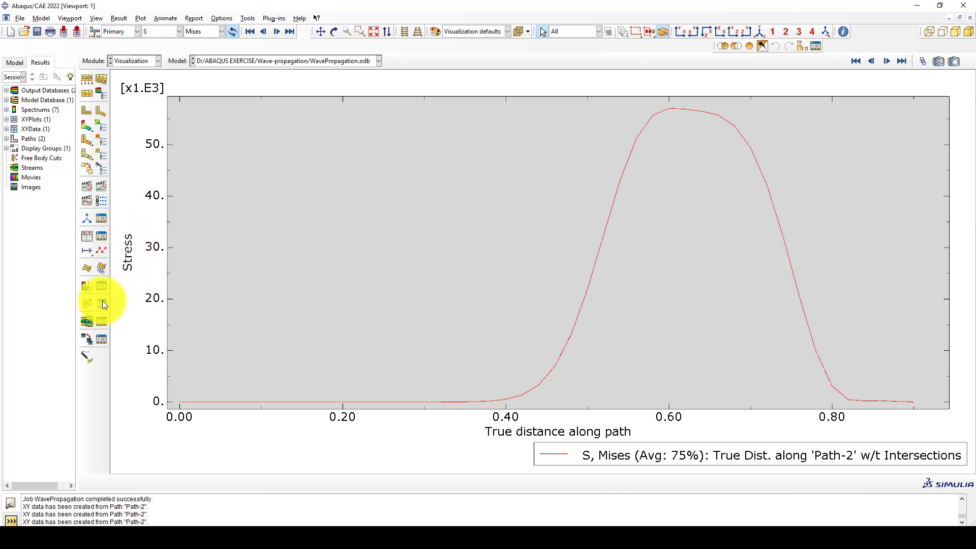
Step: Create XY data from a path and plot the frame 12 Mises stress against true distance along Path-1
left_click(100, 236)
left_click(267, 191)
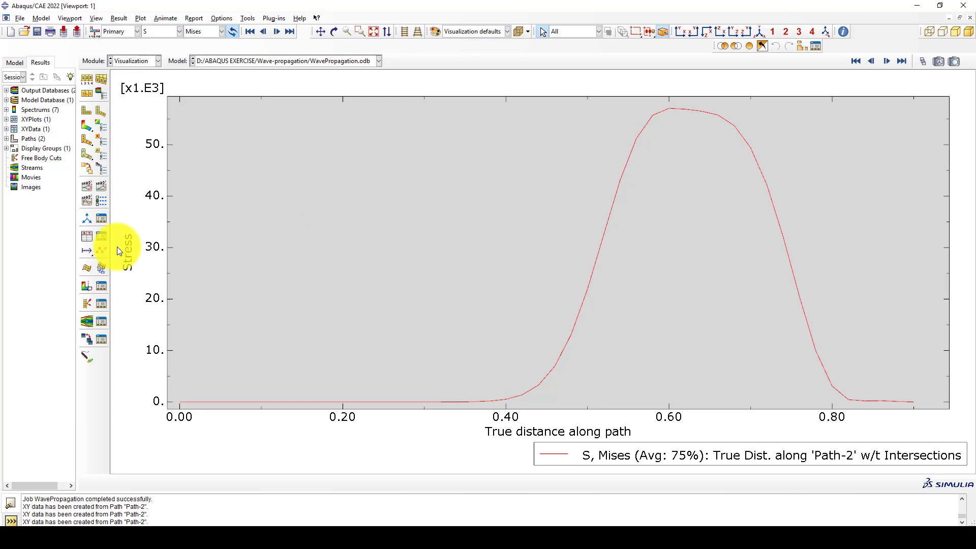
left_click(87, 237)
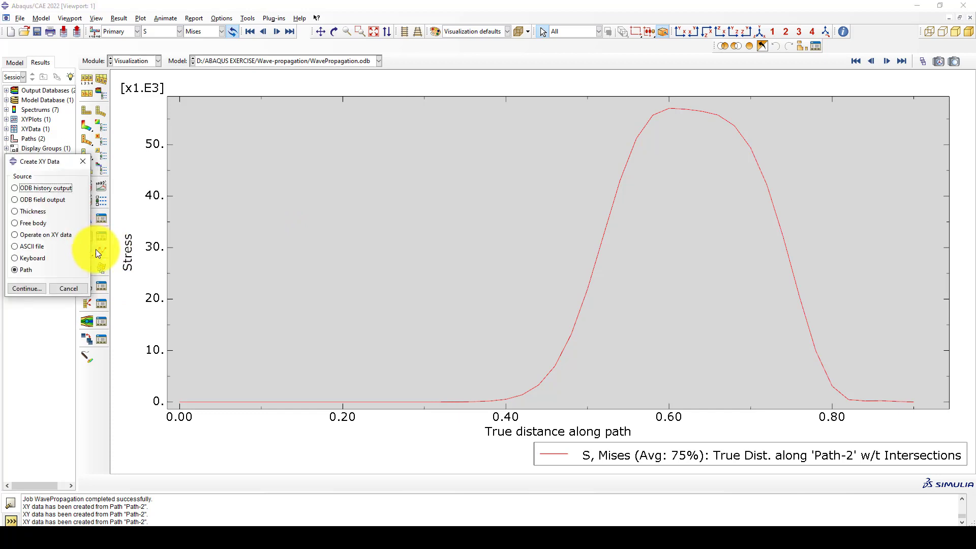
left_click(23, 289)
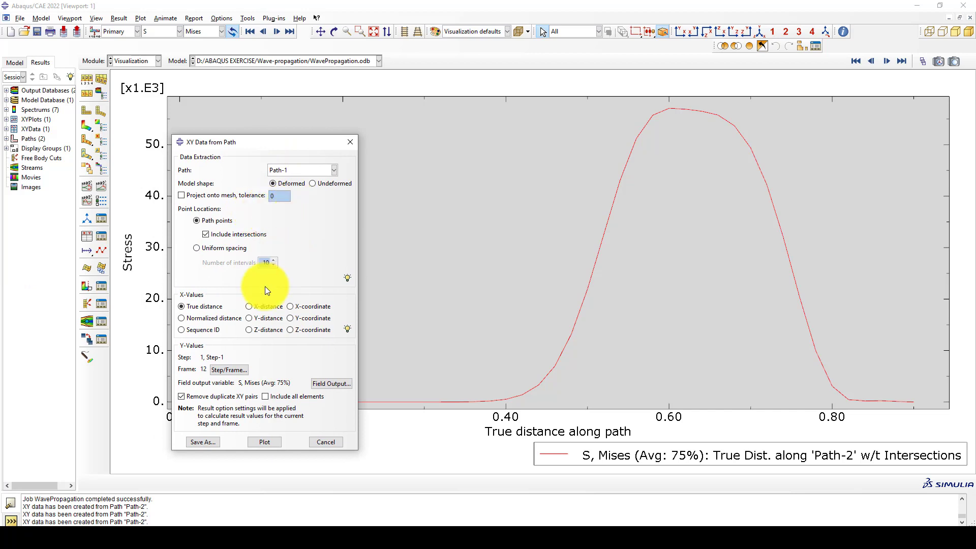
left_click(261, 443)
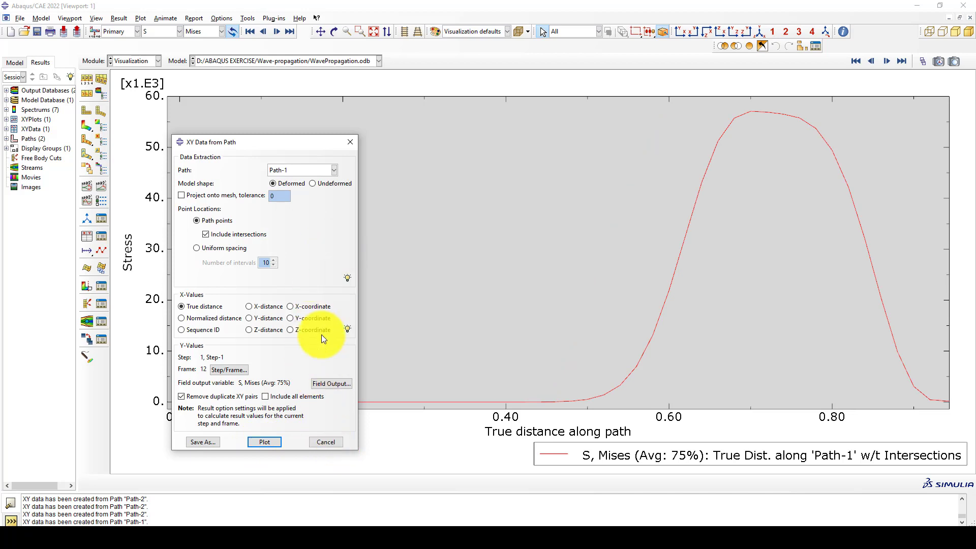
Step: Change the field output variable to spatial velocity V, Magnitude, and plot it along Path-1
left_click(322, 384)
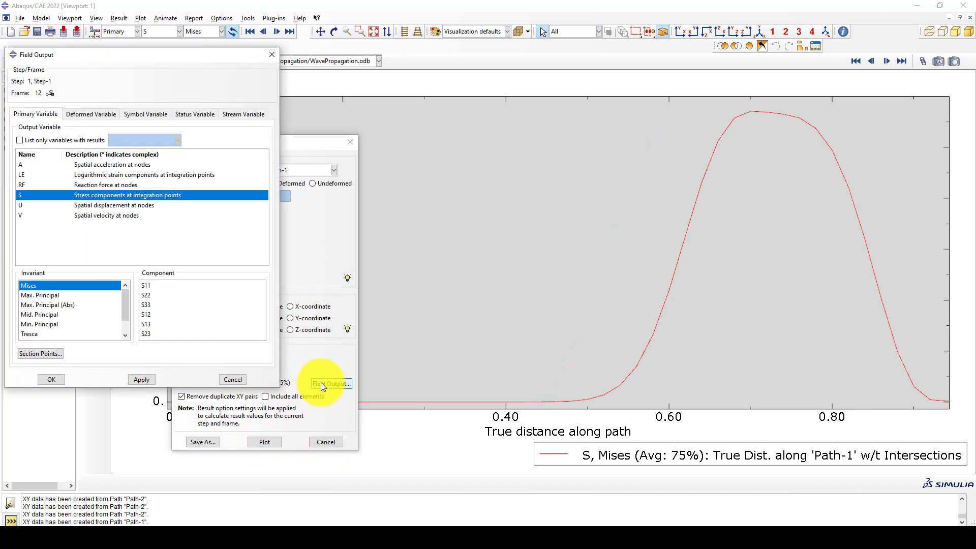
left_click_drag(167, 56, 186, 57)
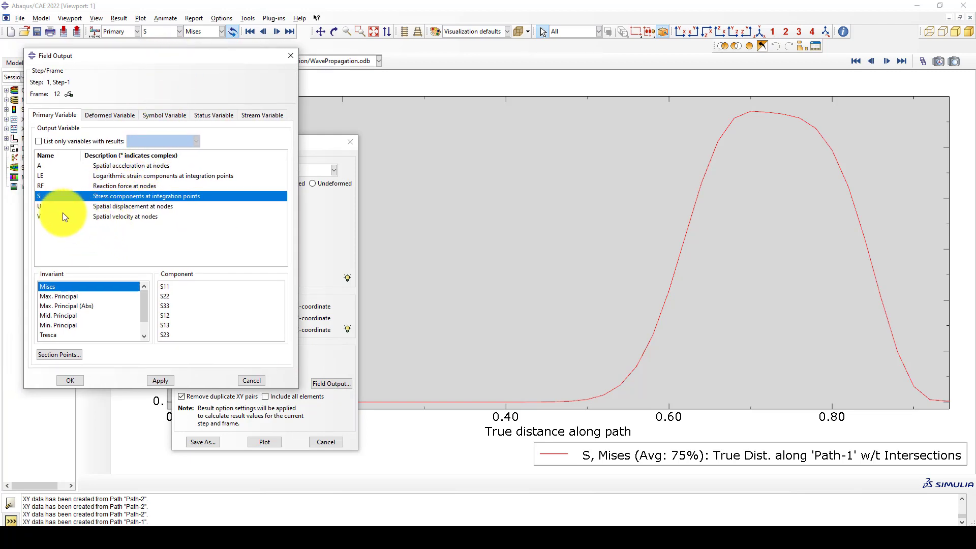
left_click(103, 216)
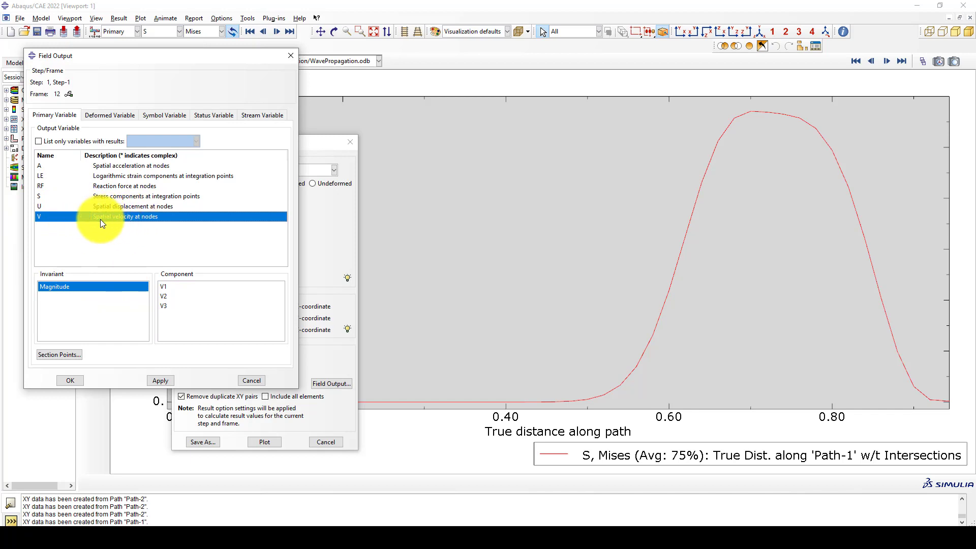
left_click(164, 380)
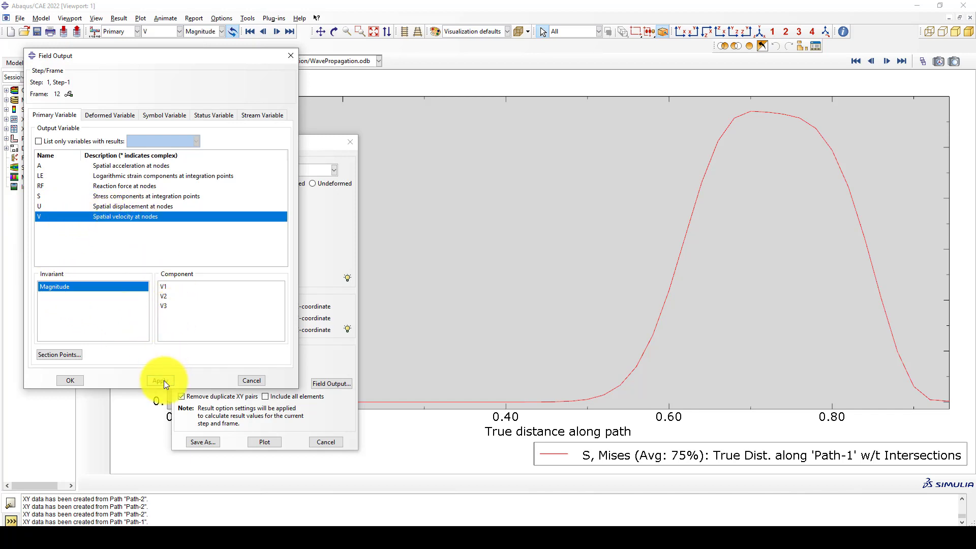
left_click(72, 380)
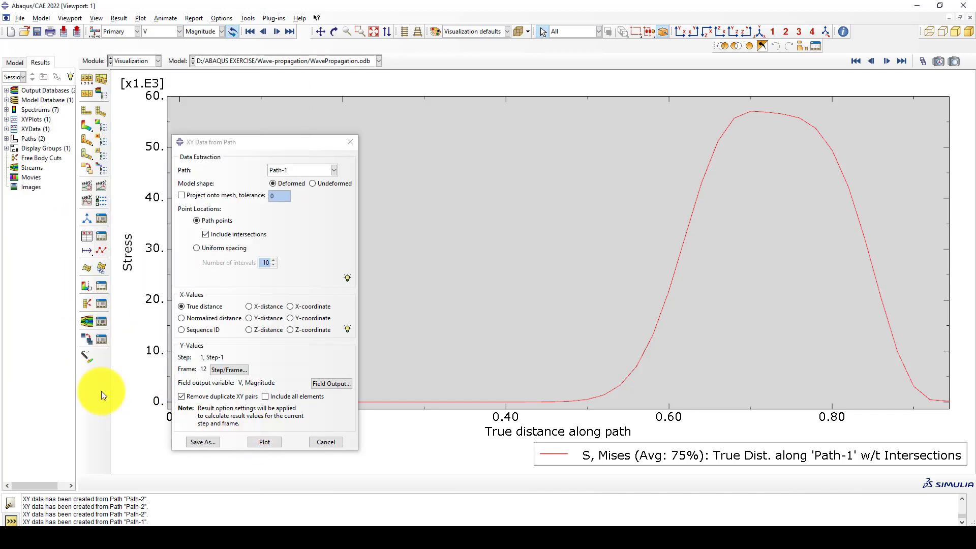
left_click(264, 440)
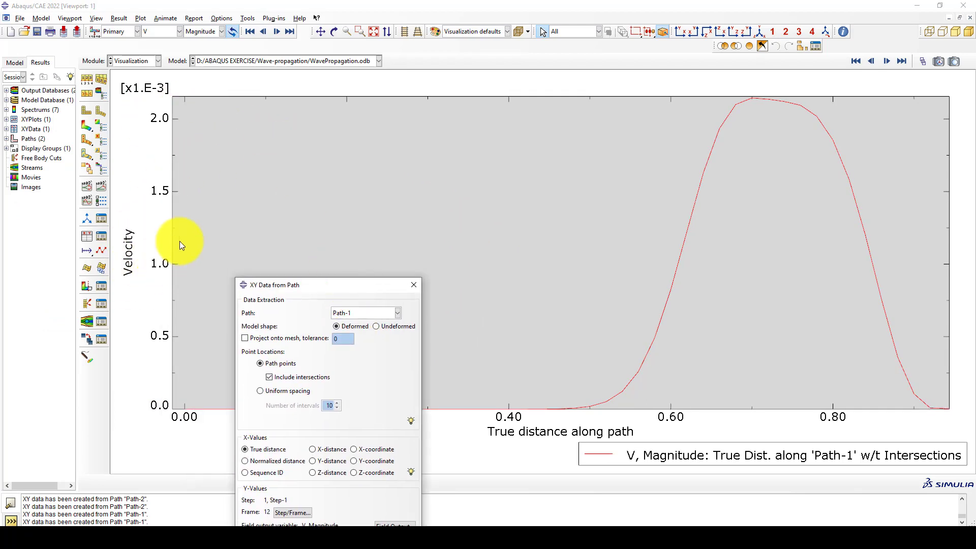
Step: Plot the velocity magnitude along Path-1 for frame 6 and close the path data dialog
left_click_drag(358, 288, 323, 122)
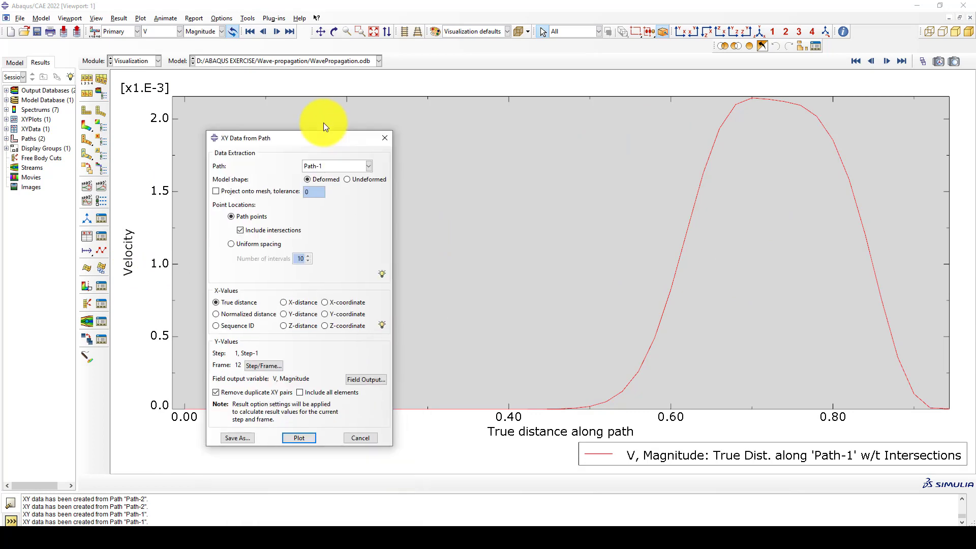
left_click(247, 343)
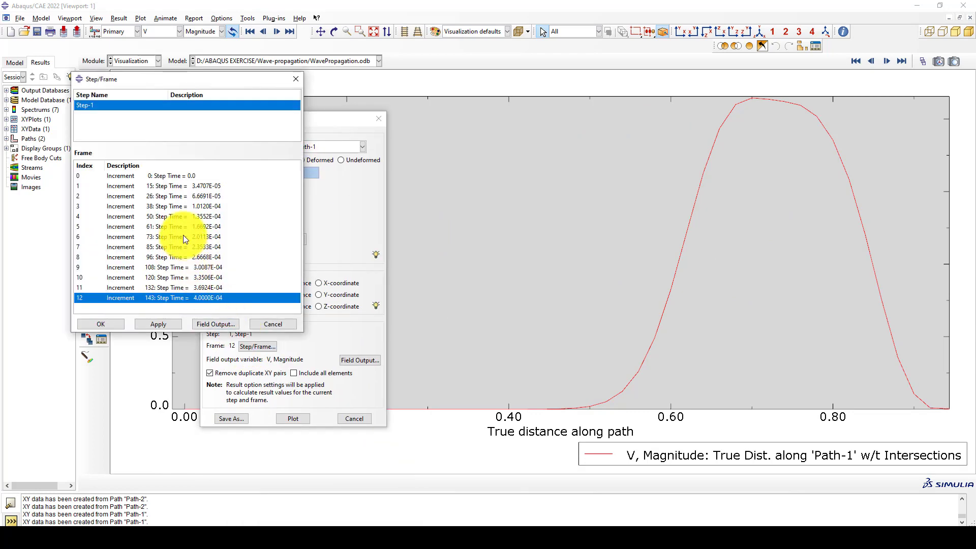
left_click(183, 237)
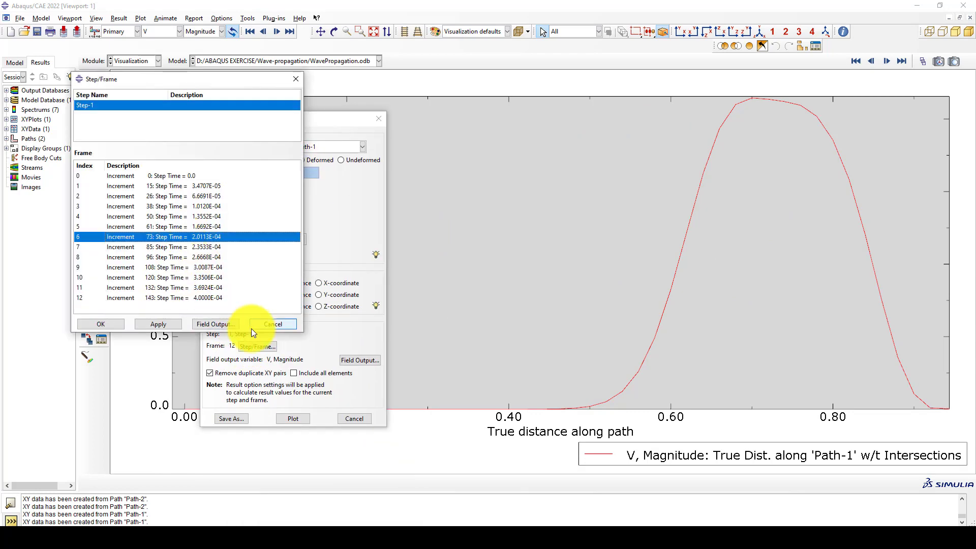
left_click(110, 323)
left_click(293, 418)
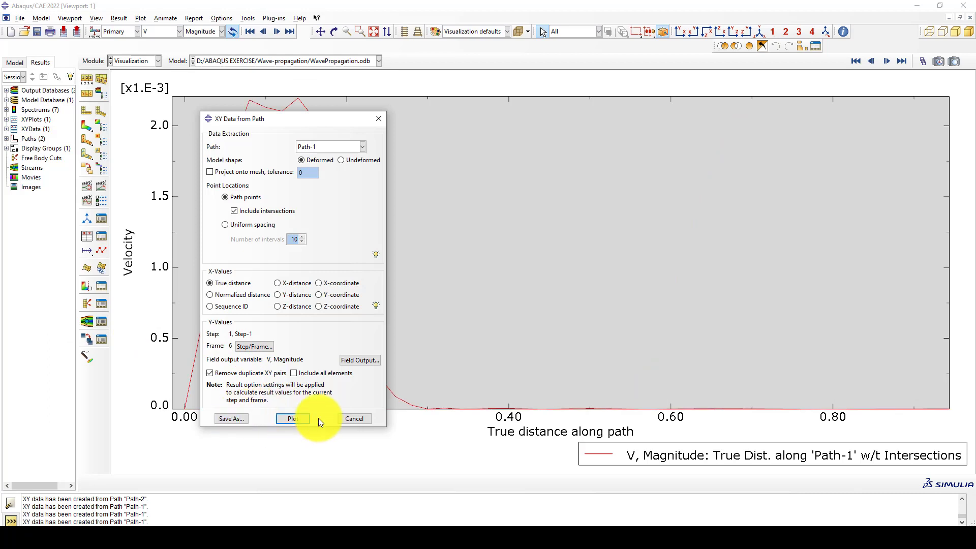
left_click(355, 418)
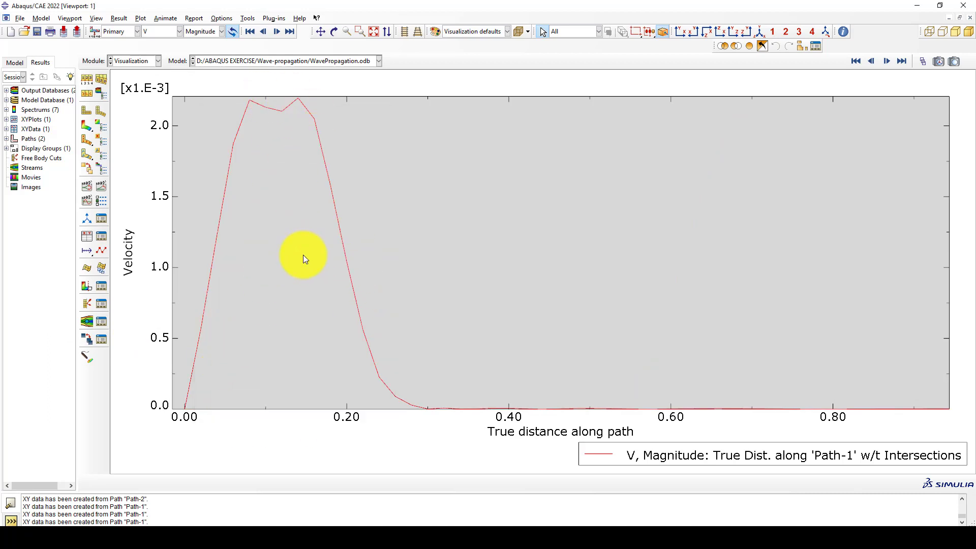
Step: Create XY data from Path-1 with spatial displacement U, Magnitude, as the field output, plot it, and close the dialog
left_click(89, 236)
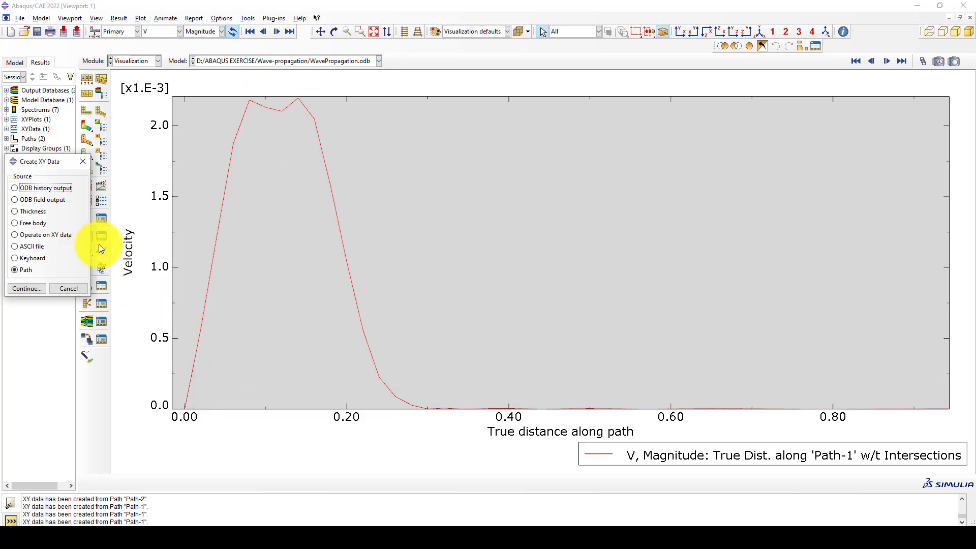
left_click(34, 285)
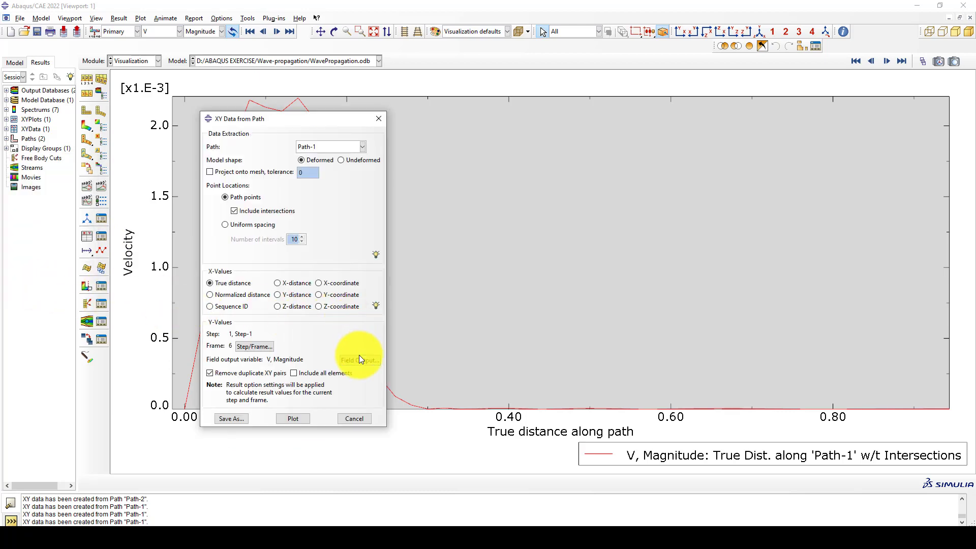
left_click(358, 360)
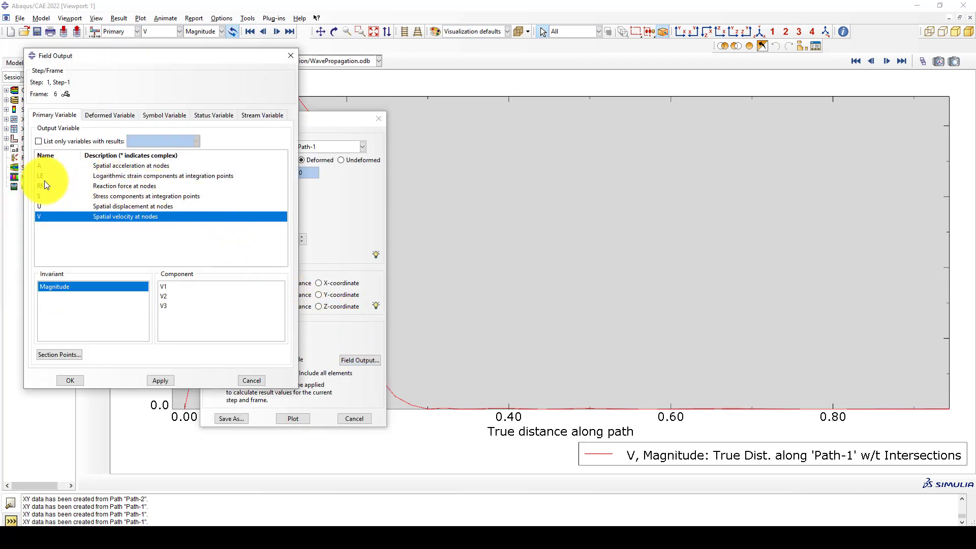
left_click(43, 204)
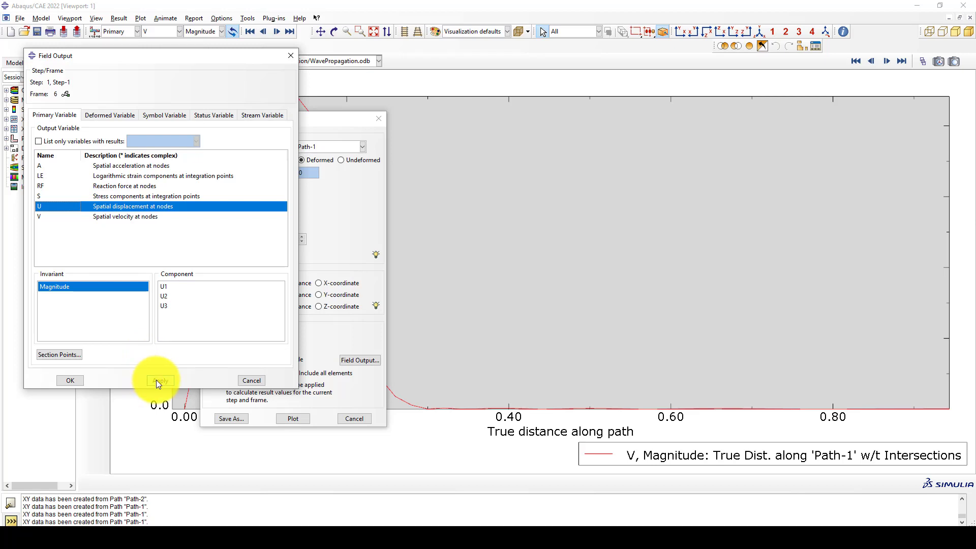
left_click(75, 381)
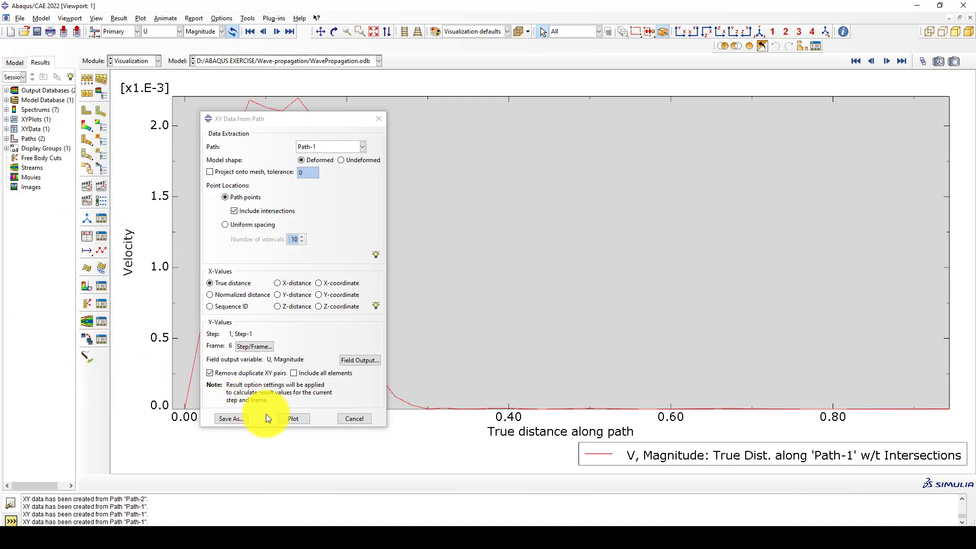
left_click(285, 418)
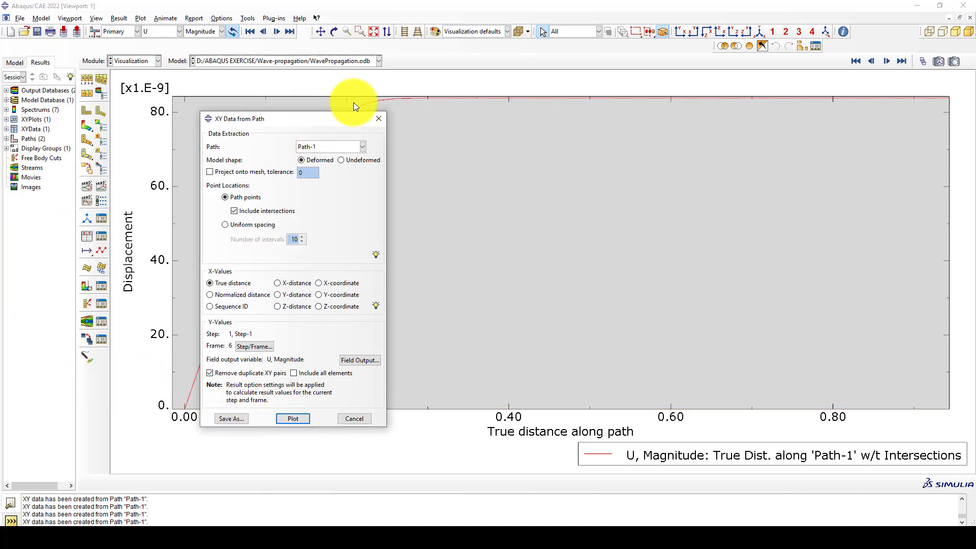
left_click(375, 120)
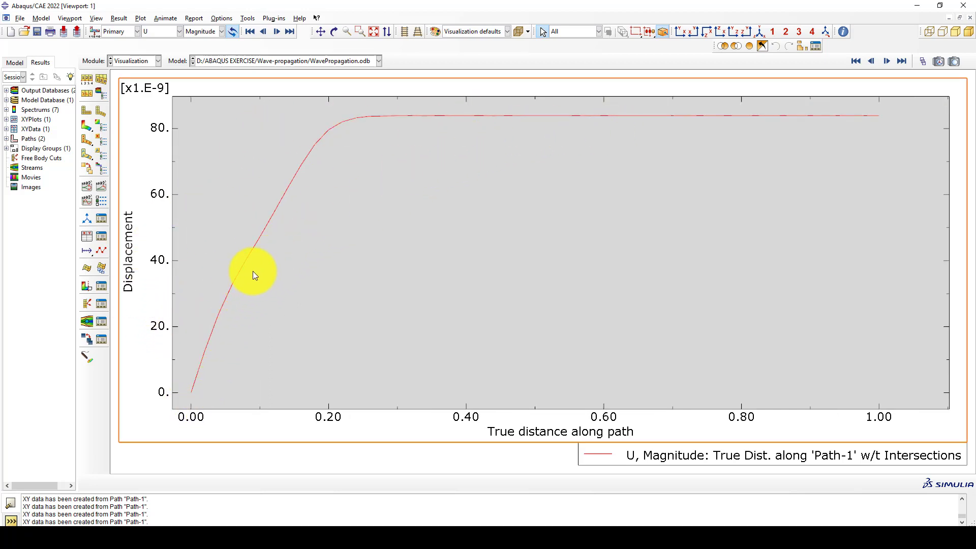
Step: Display the displacement magnitude contours on the deformed beam and start the time history animation
left_click(85, 124)
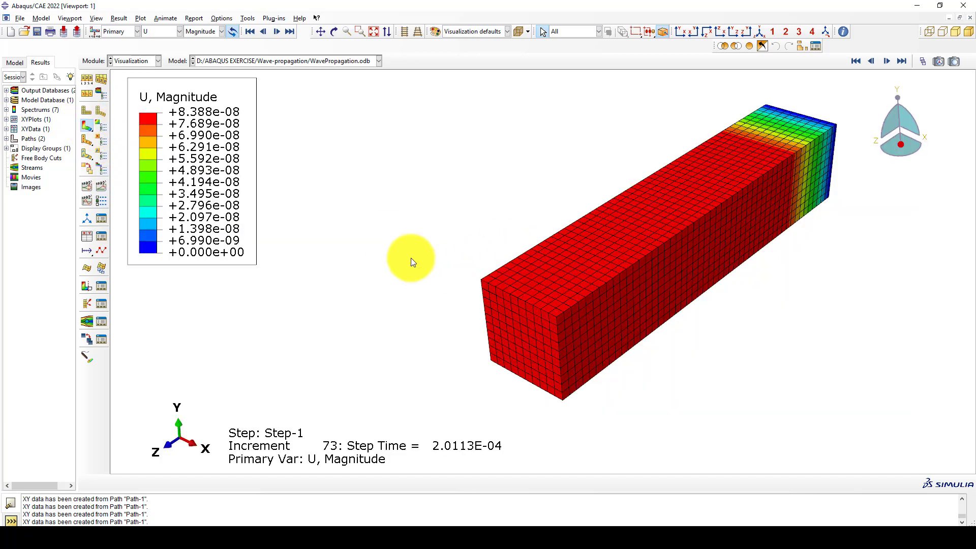
scroll(411, 258, "down", 1)
left_click_drag(562, 266, 471, 228, "ctrl+alt")
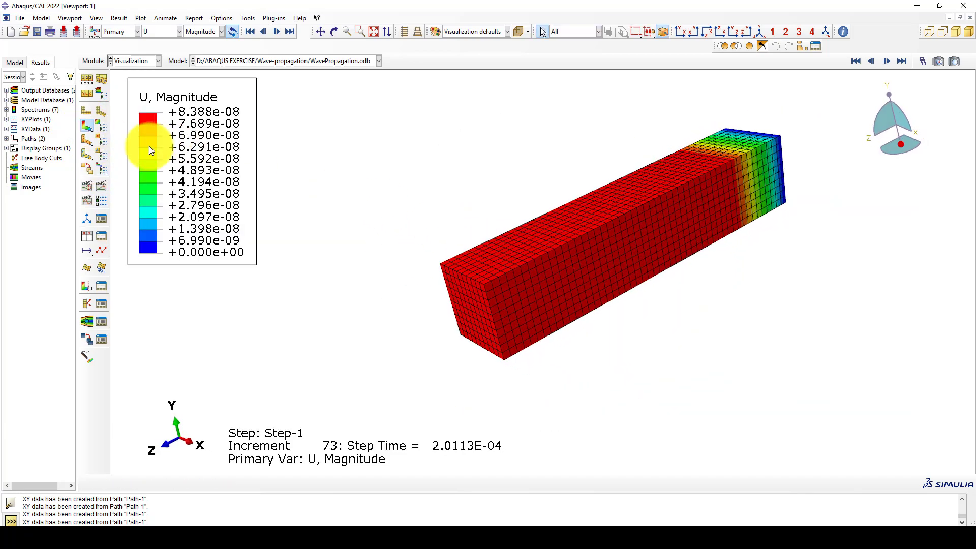
right_click_drag(752, 190, 346, 226, "ctrl+alt")
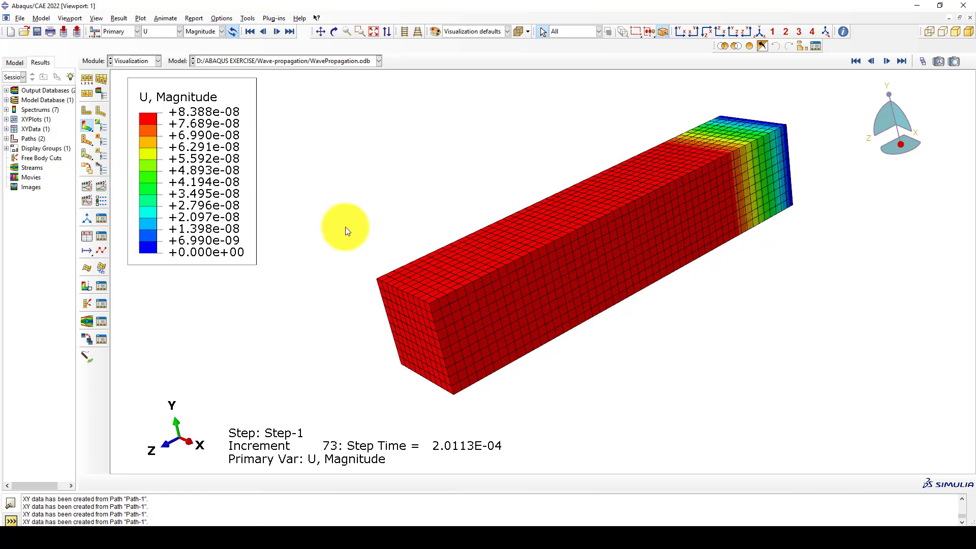
left_click(105, 188)
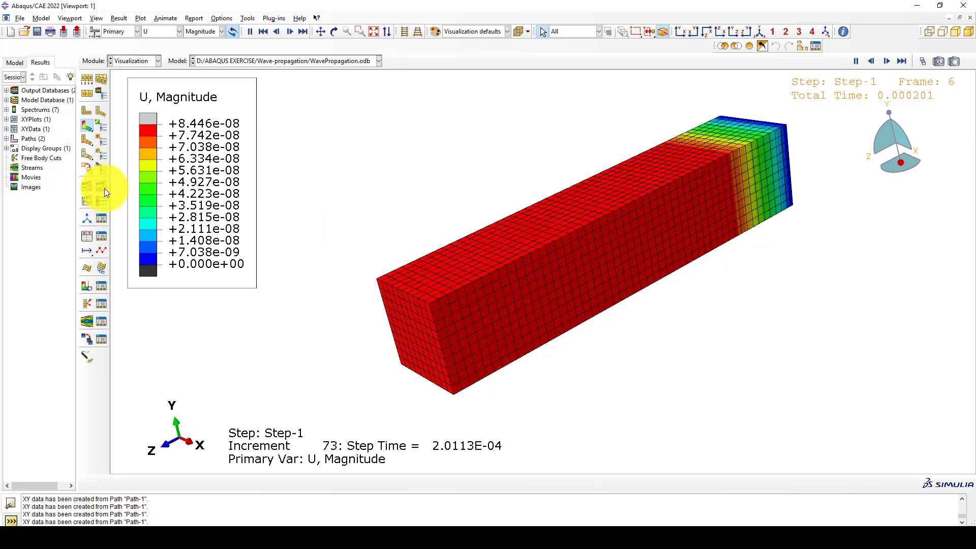